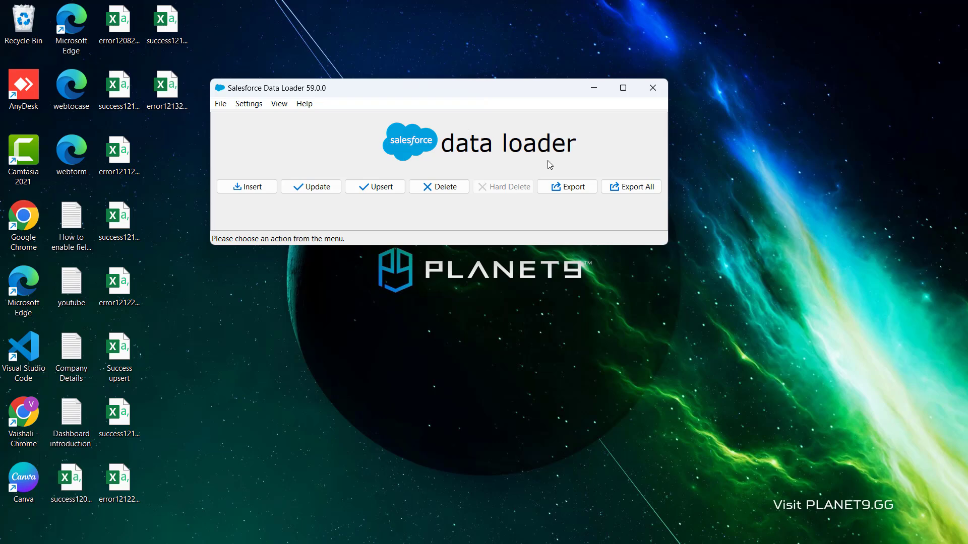
# - Start an export with password authentication, enter the account password, and try to log in
pyautogui.click(568, 190)
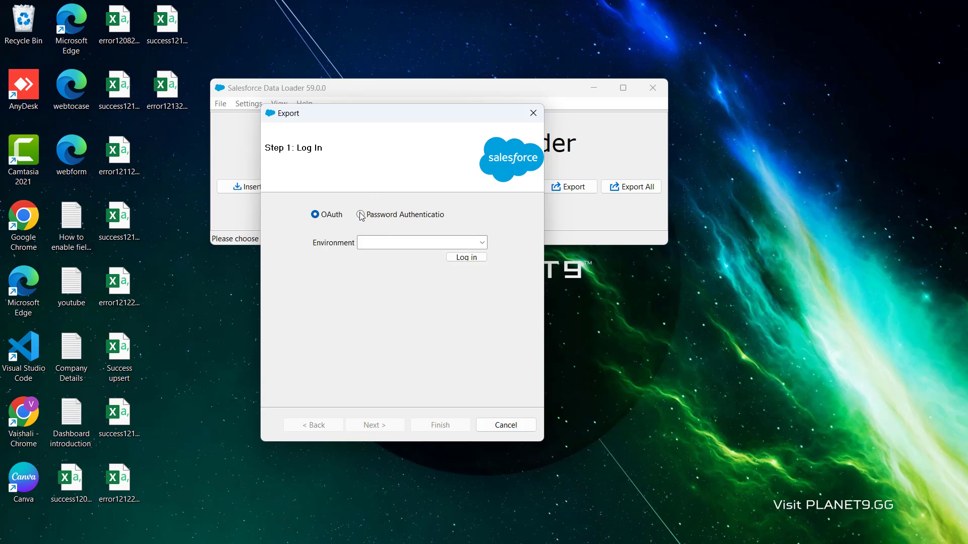
pyautogui.click(361, 215)
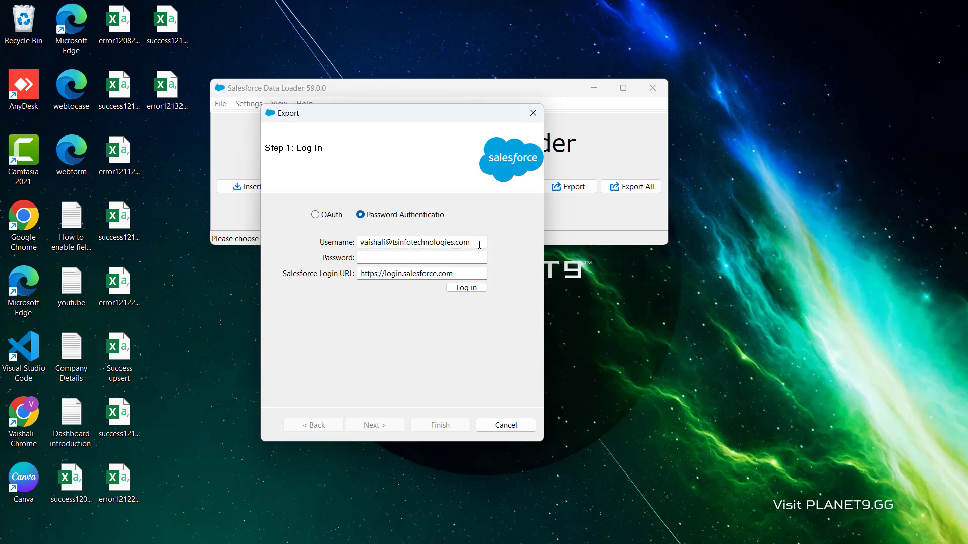
pyautogui.moveTo(478, 242); pyautogui.dragTo(360, 251)
pyautogui.click(364, 259)
pyautogui.hotkey('ctrl', 'v')
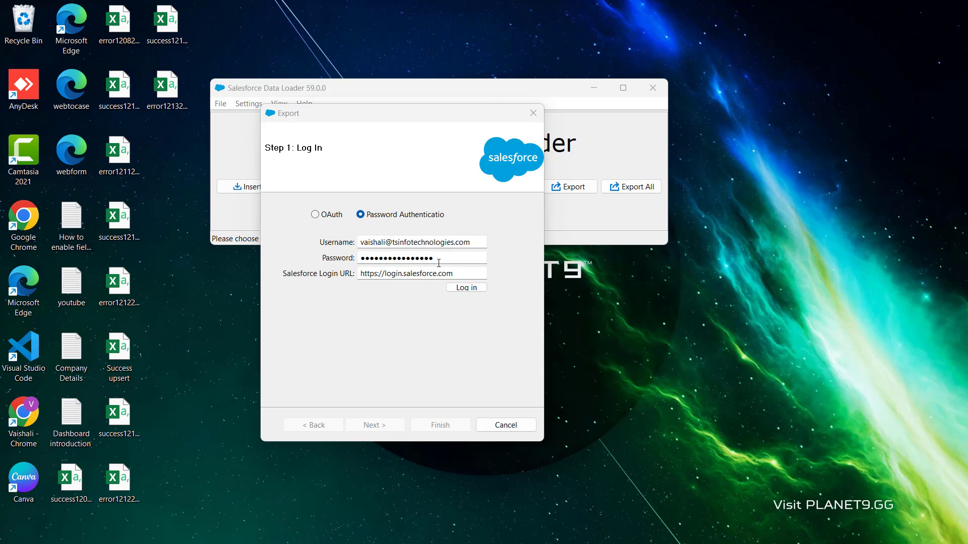
pyautogui.click(469, 290)
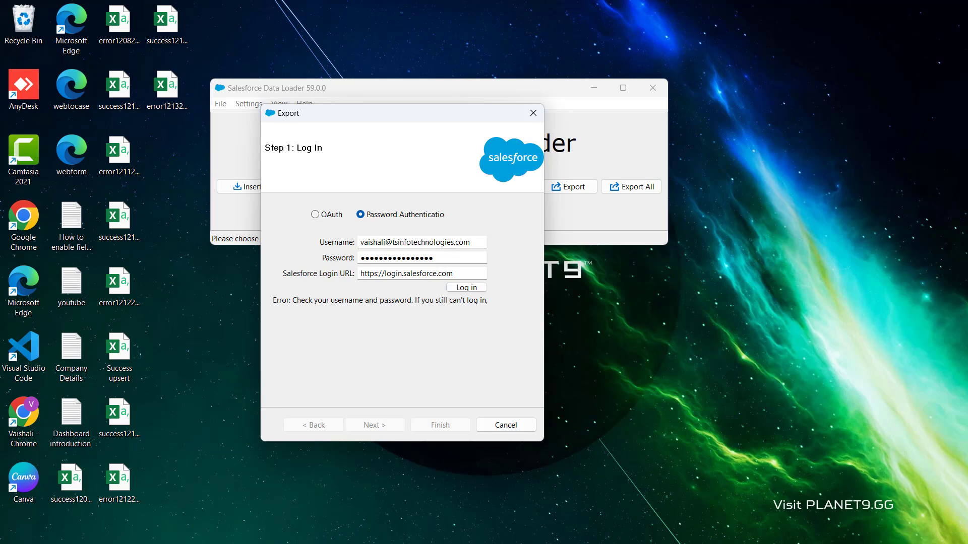
# - Switch to Salesforce in the browser and reset the security token from the personal settings
pyautogui.click(594, 532)
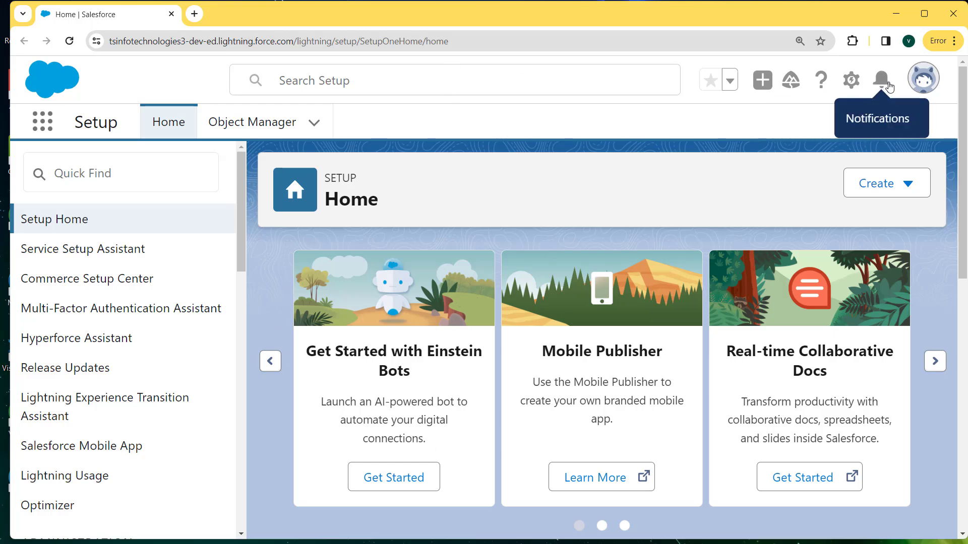
pyautogui.click(924, 78)
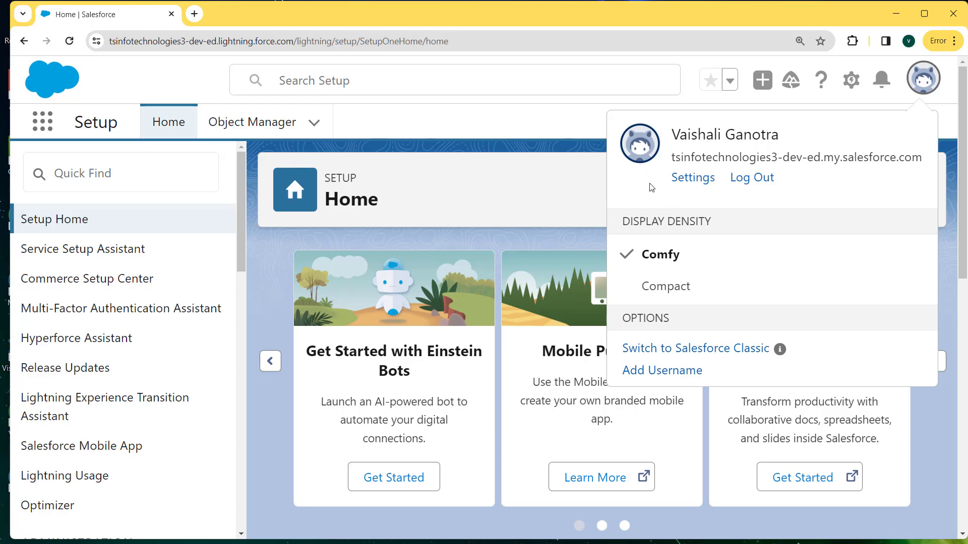
pyautogui.click(682, 183)
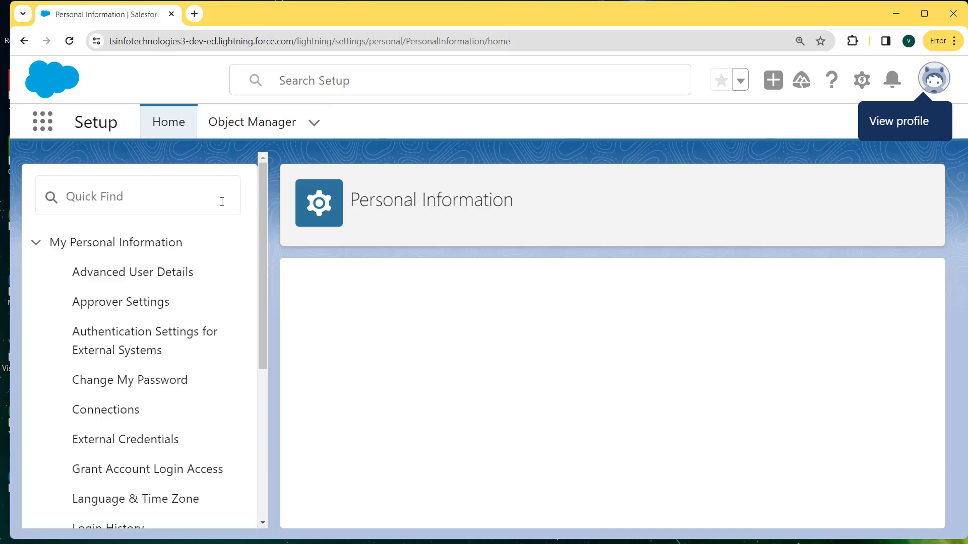
pyautogui.click(263, 421)
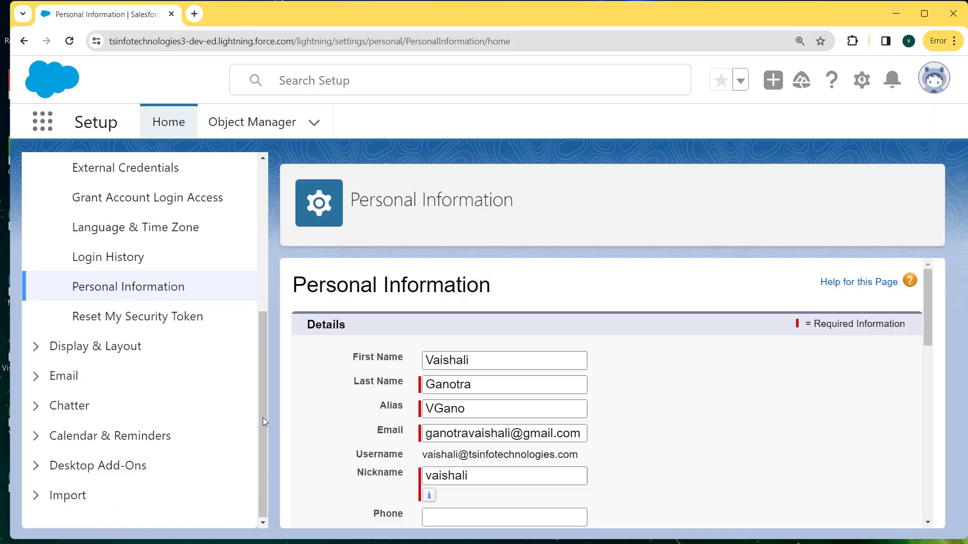
pyautogui.click(152, 319)
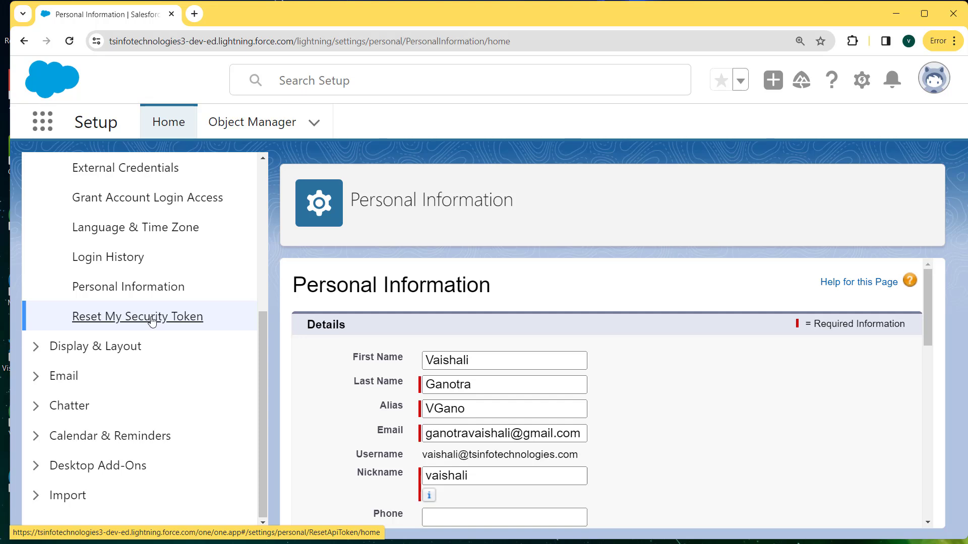
pyautogui.moveTo(151, 320); pyautogui.dragTo(328, 288)
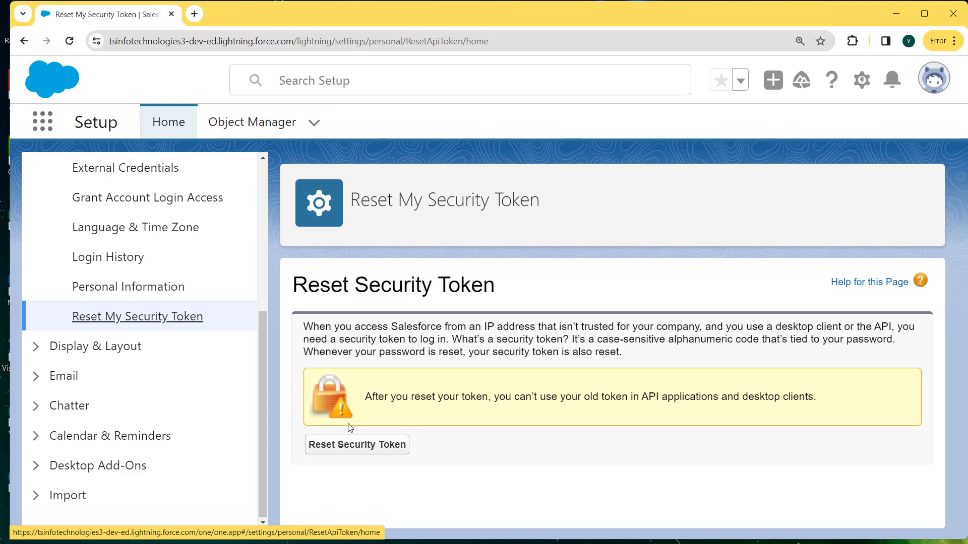
pyautogui.click(367, 449)
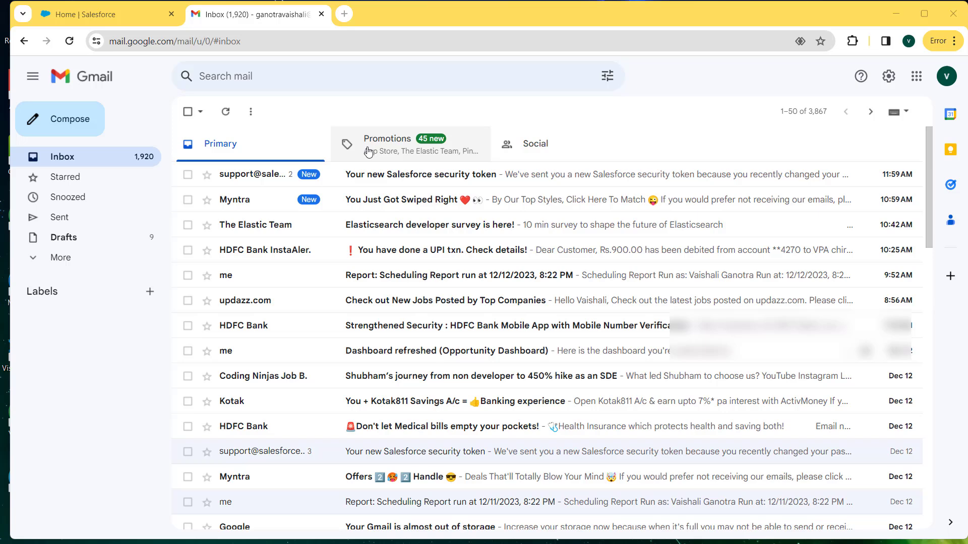
# - Log in to the Data Loader export with the security token copied from the newest Salesforce email in Gmail appended to the password
pyautogui.click(389, 175)
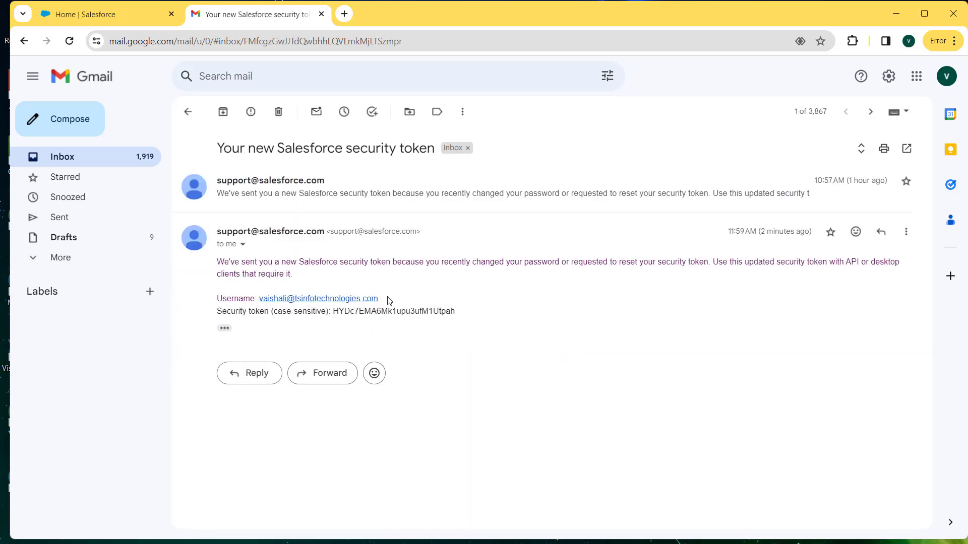
pyautogui.moveTo(459, 316); pyautogui.dragTo(335, 316)
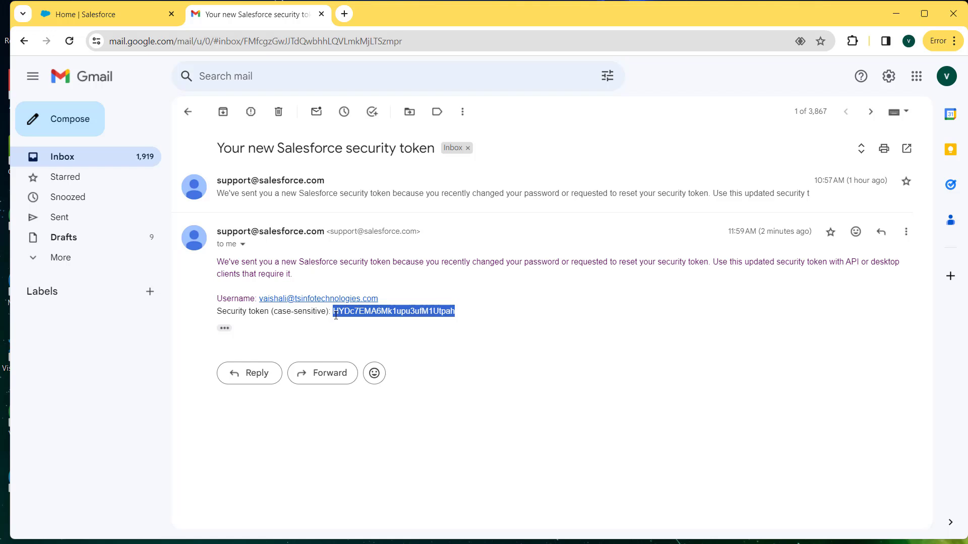
pyautogui.click(251, 25)
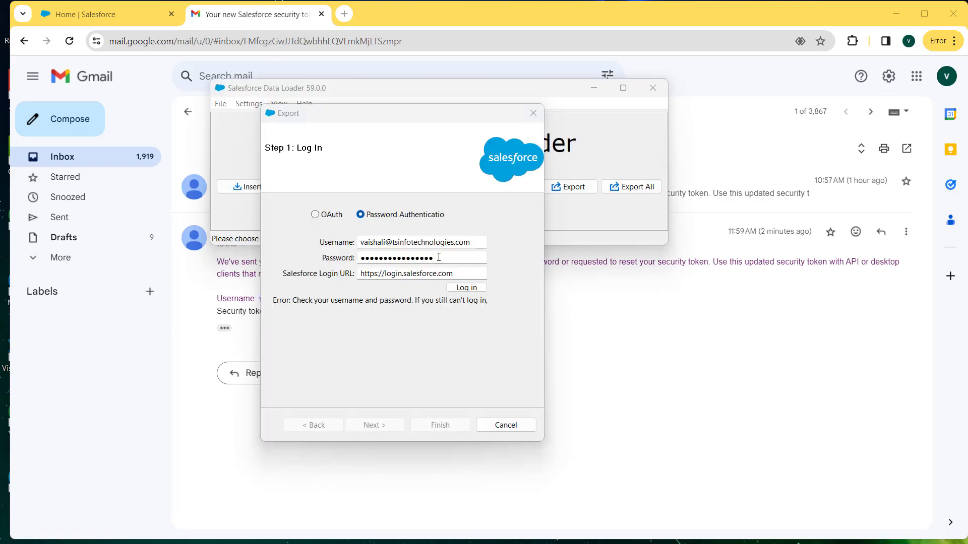
pyautogui.click(438, 257)
pyautogui.hotkey('ctrl', 'v')
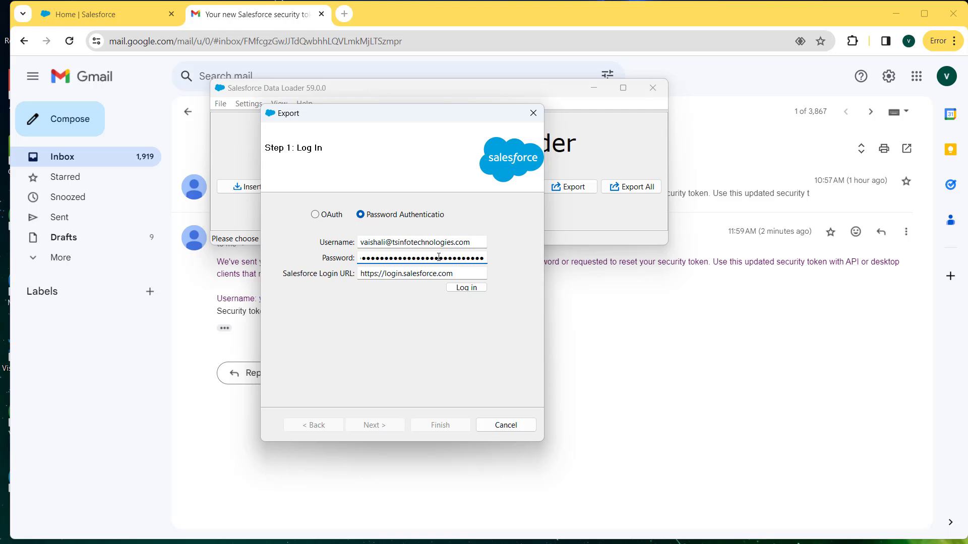
pyautogui.click(458, 291)
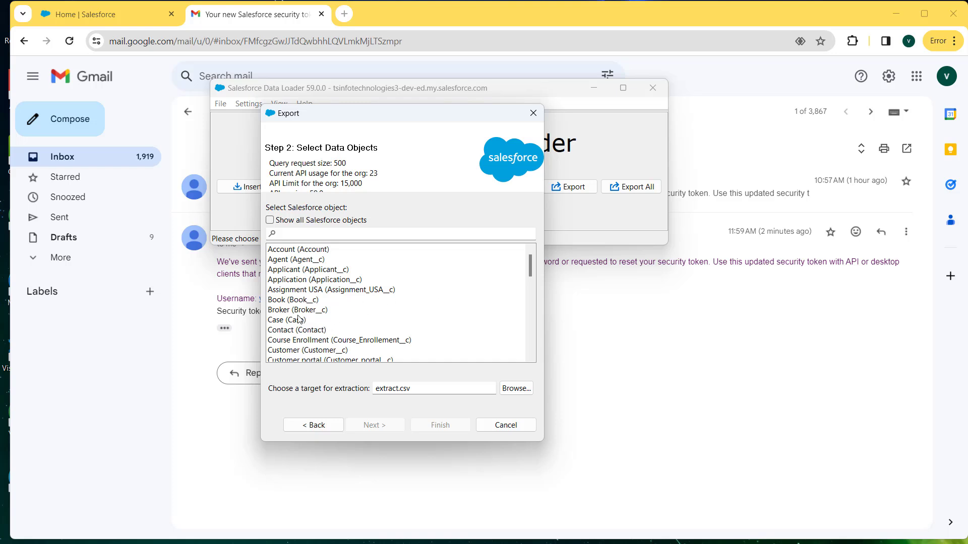
# - Choose the Contact object for export and set the extraction target to "Extract contact data.csv" in the Documents folder
pyautogui.click(301, 332)
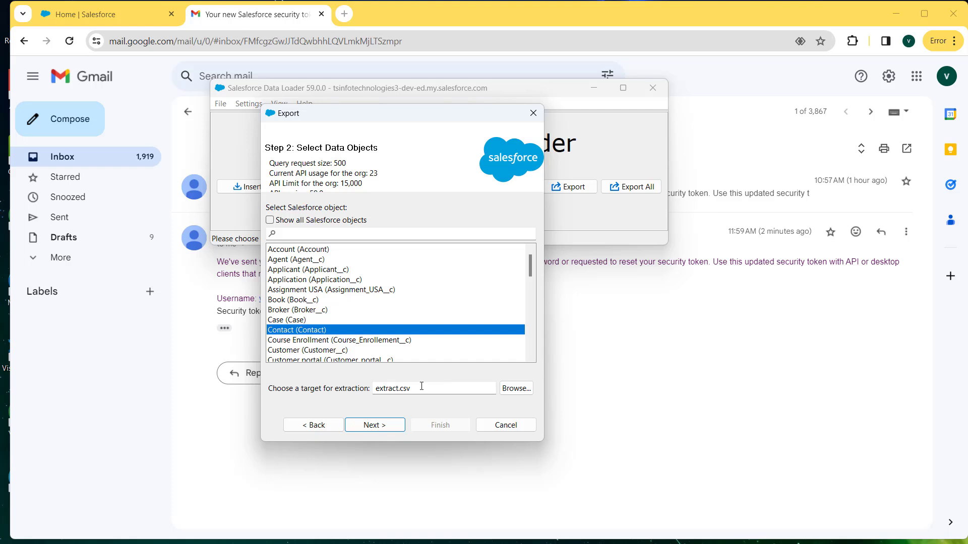
pyautogui.click(520, 392)
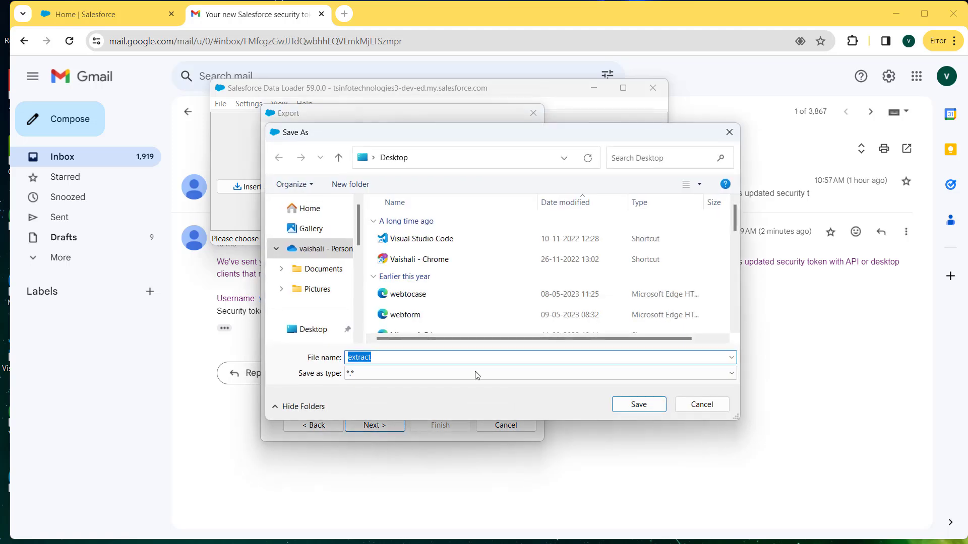
pyautogui.scroll(-2, 356, 320)
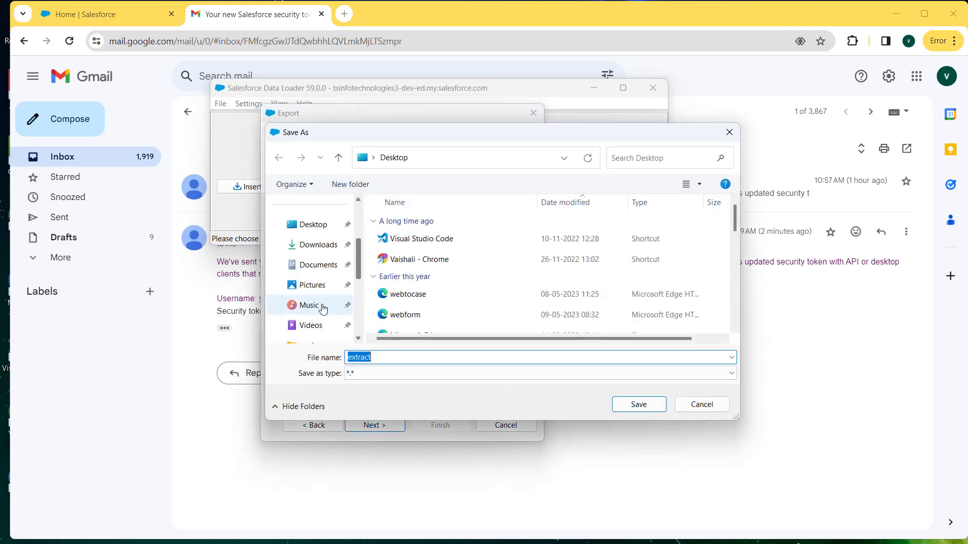
pyautogui.click(317, 269)
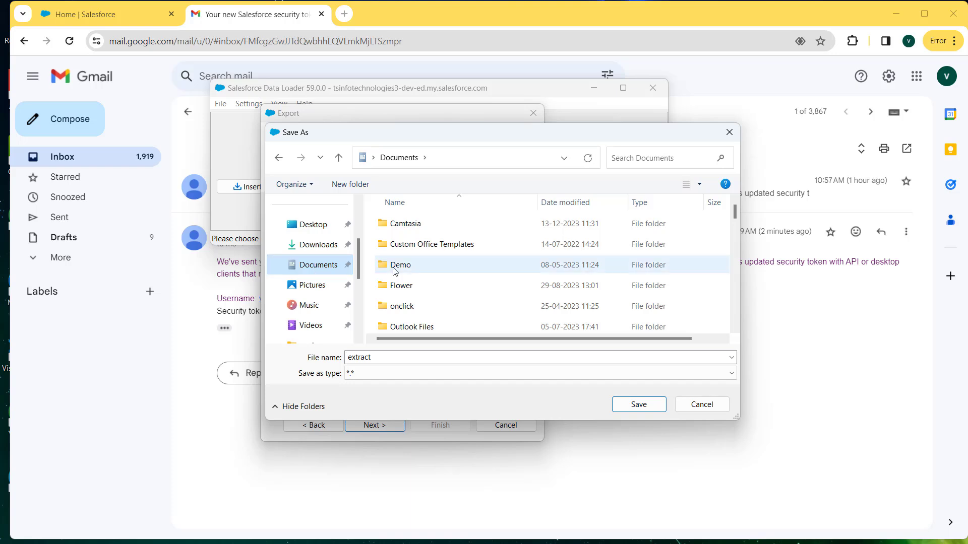
pyautogui.click(410, 360)
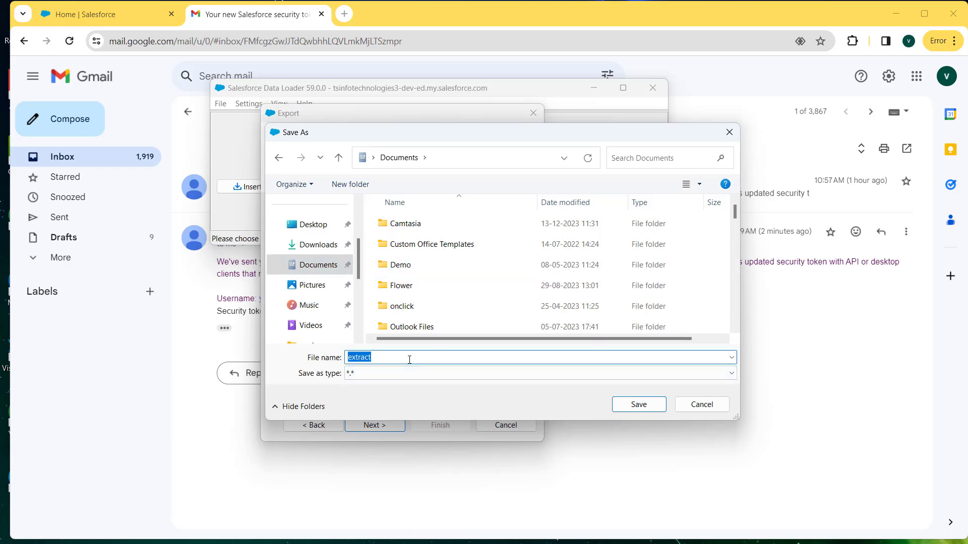
pyautogui.click(409, 360)
pyautogui.write('c')
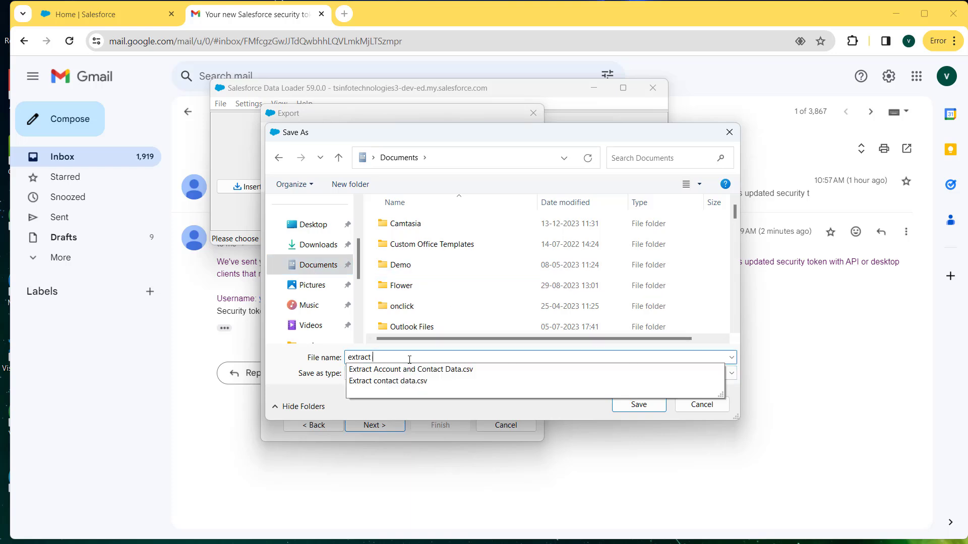
pyautogui.click(409, 371)
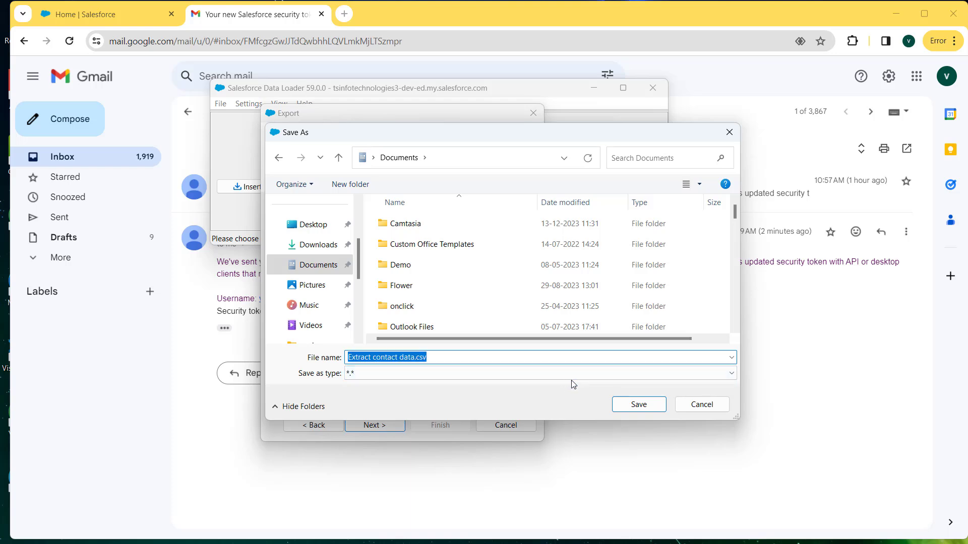
pyautogui.click(638, 405)
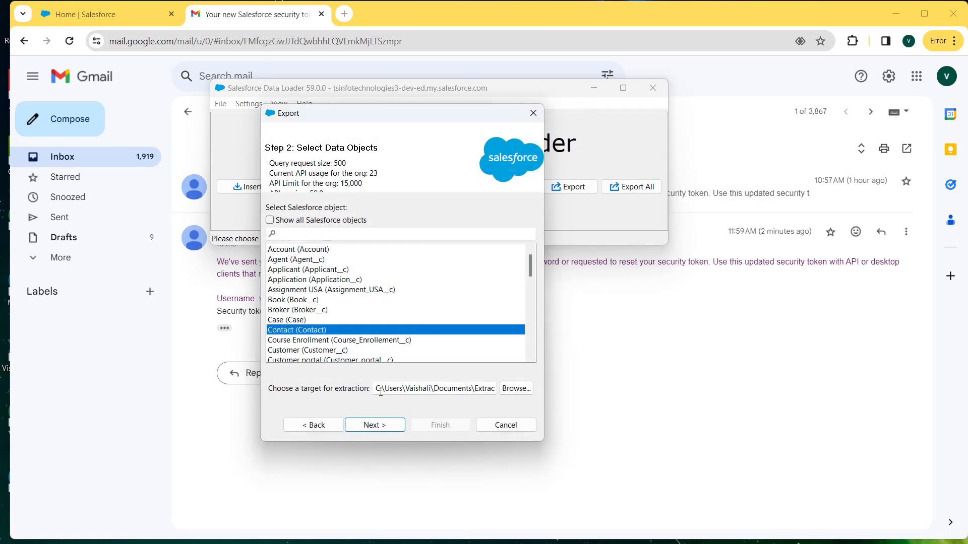
# - Continue to the query editing stage, agreeing to replace the existing target file
pyautogui.moveTo(376, 388); pyautogui.dragTo(505, 389)
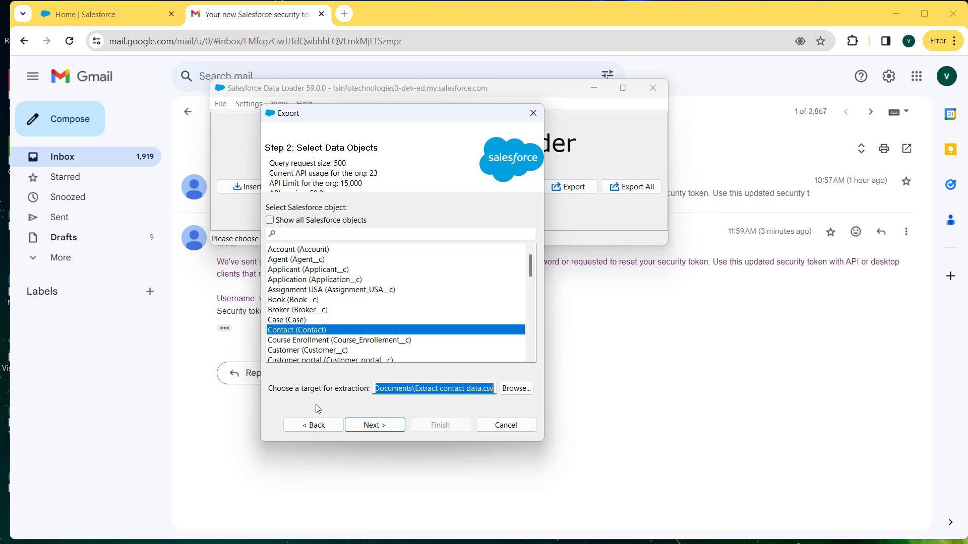
pyautogui.click(377, 425)
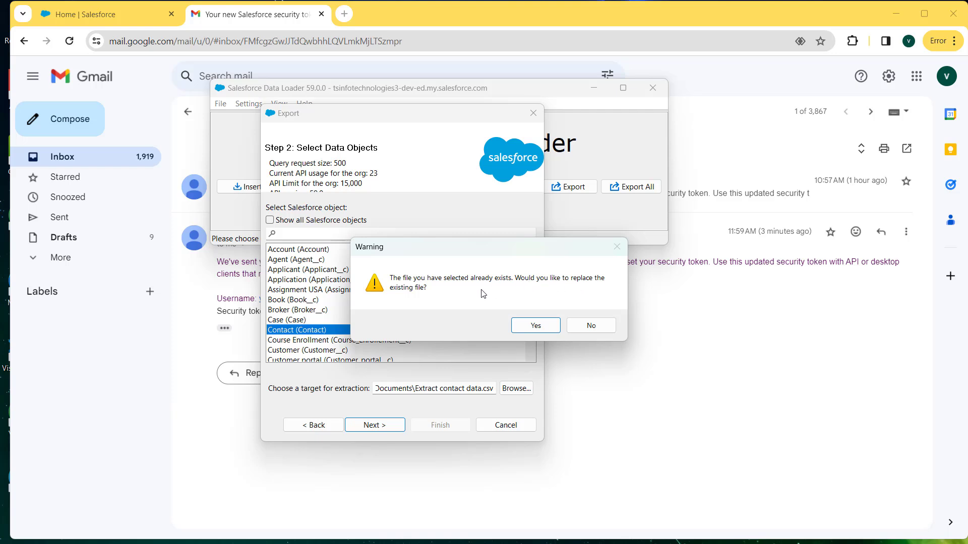
pyautogui.click(536, 326)
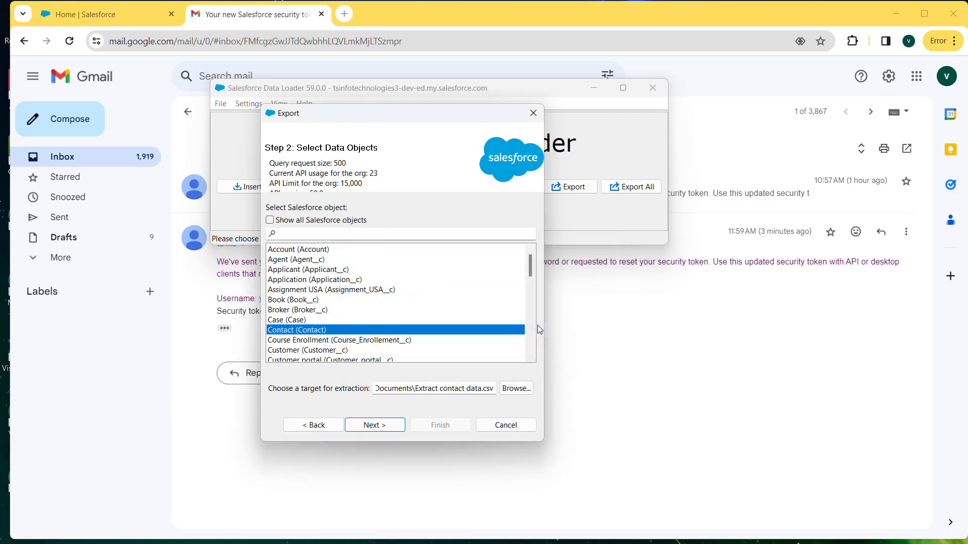
pyautogui.click(372, 426)
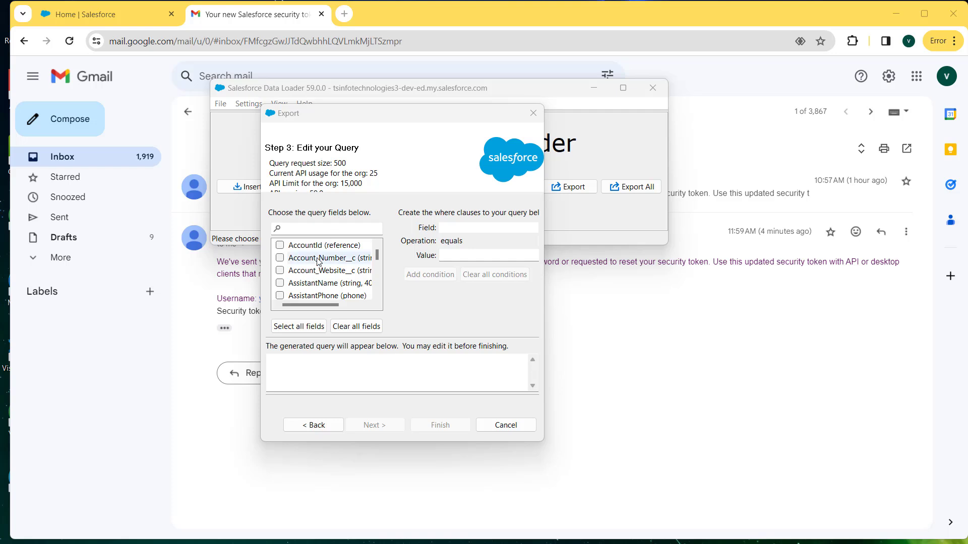
# - Select all Contact fields for the export query and clear the whole selection again
pyautogui.click(294, 330)
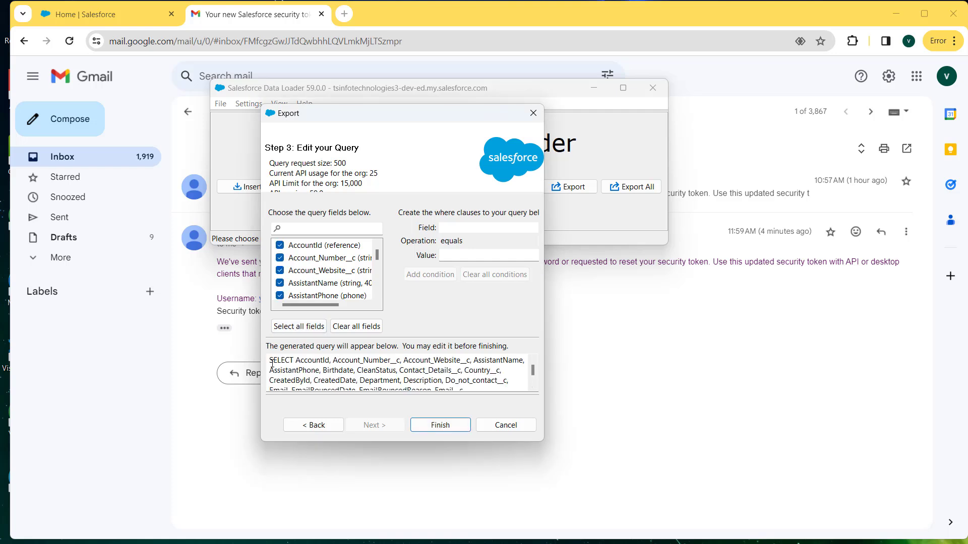
pyautogui.moveTo(270, 360); pyautogui.dragTo(349, 362)
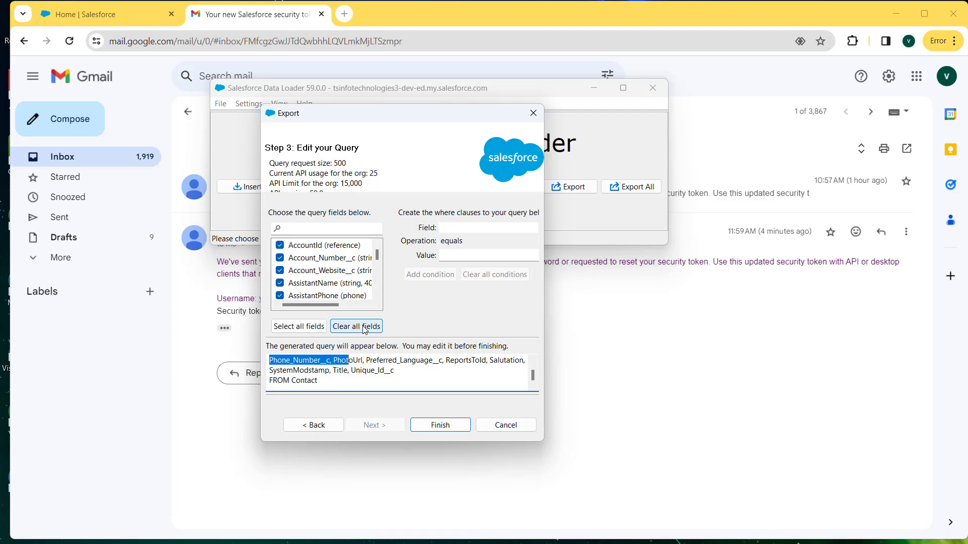
pyautogui.click(365, 330)
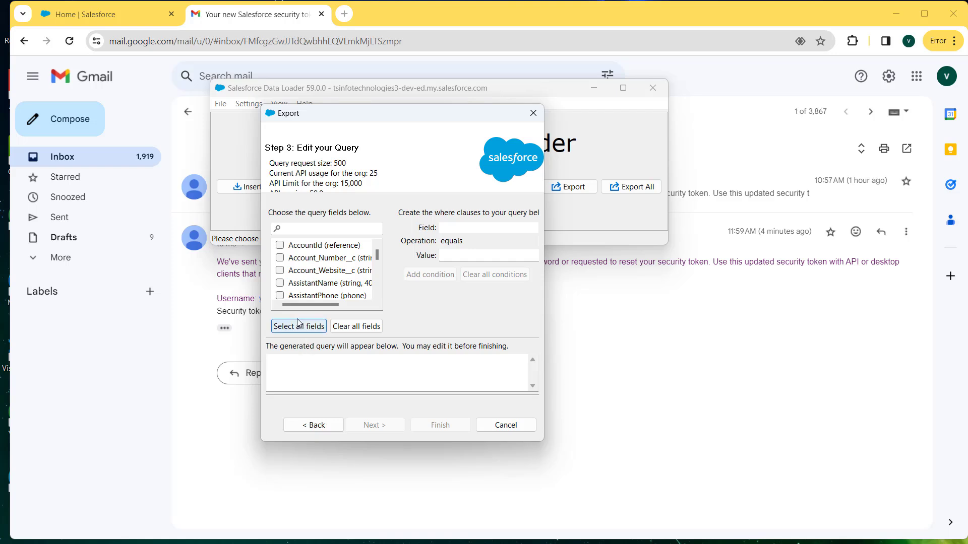
# - Include the AccountId and FirstName fields in the Contact export query
pyautogui.click(280, 245)
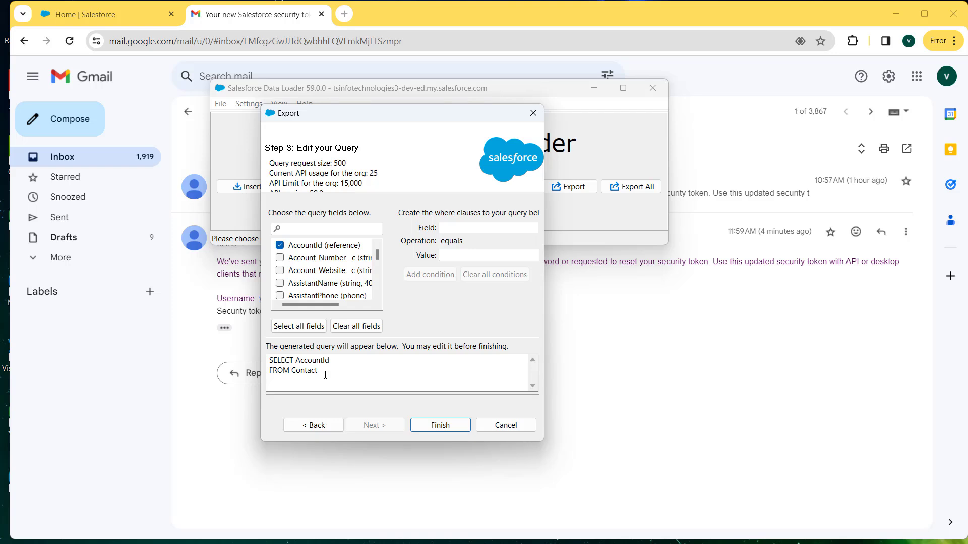
pyautogui.moveTo(326, 375); pyautogui.dragTo(269, 360)
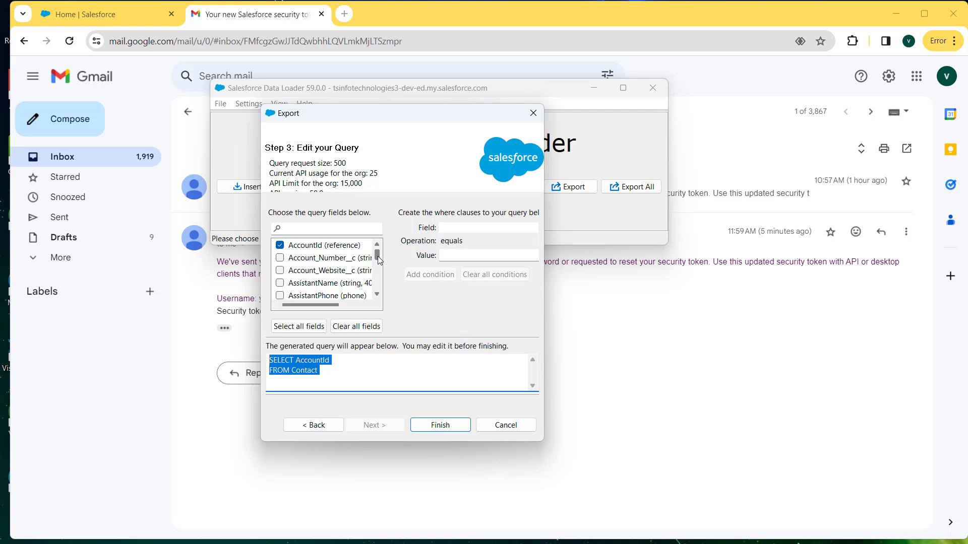
pyautogui.moveTo(379, 260); pyautogui.dragTo(376, 265)
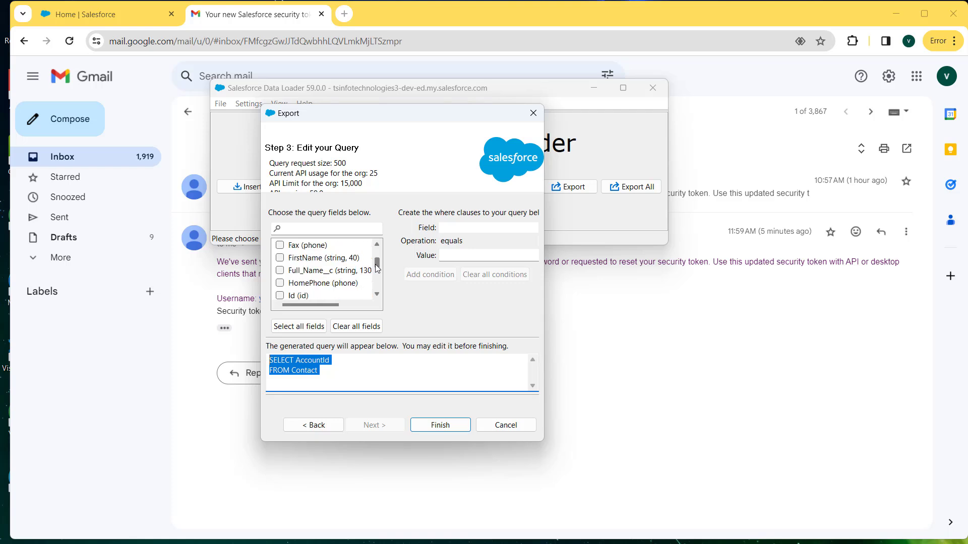
pyautogui.click(280, 258)
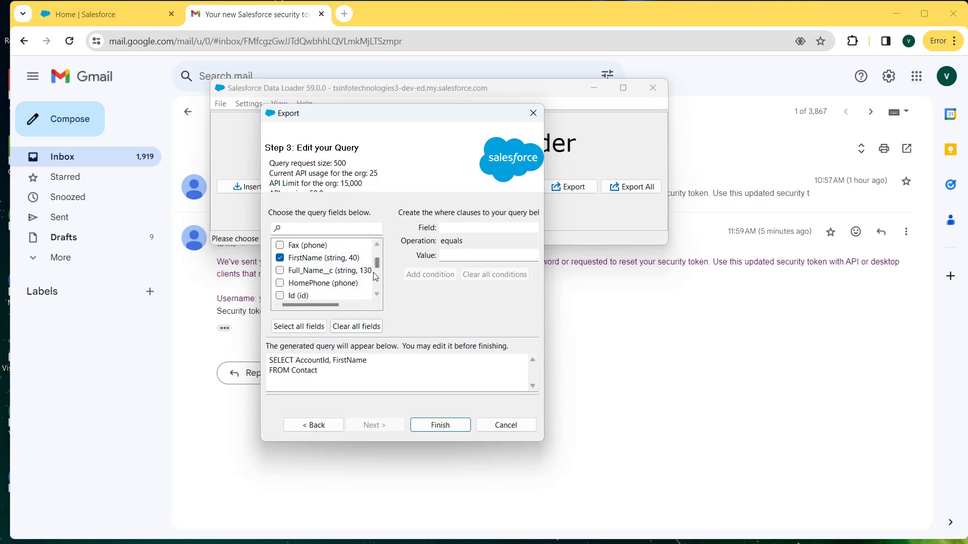
# - Add the LastName and Title fields to the Contact export query
pyautogui.moveTo(377, 258); pyautogui.dragTo(378, 264)
pyautogui.scroll(-3, 379, 263)
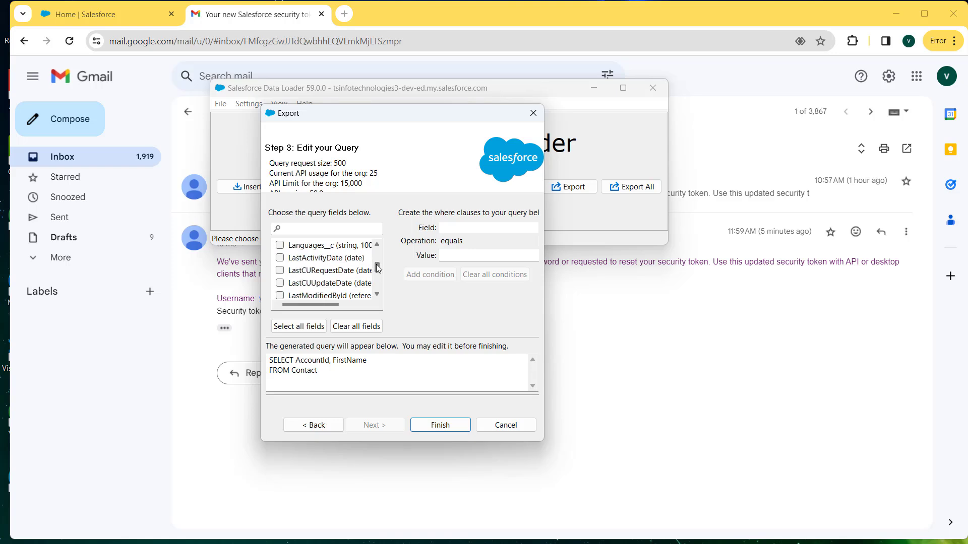
pyautogui.scroll(2, 375, 260)
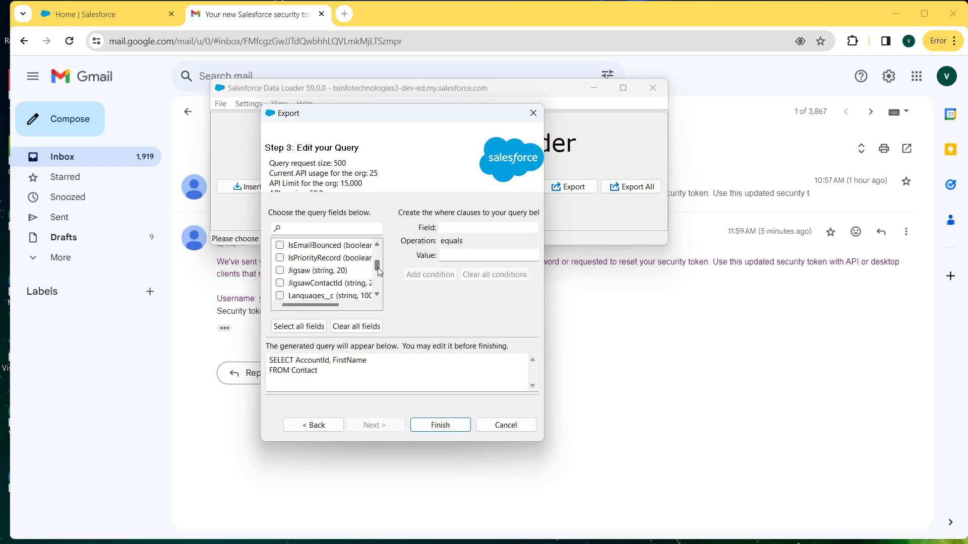
pyautogui.moveTo(376, 266); pyautogui.dragTo(374, 267)
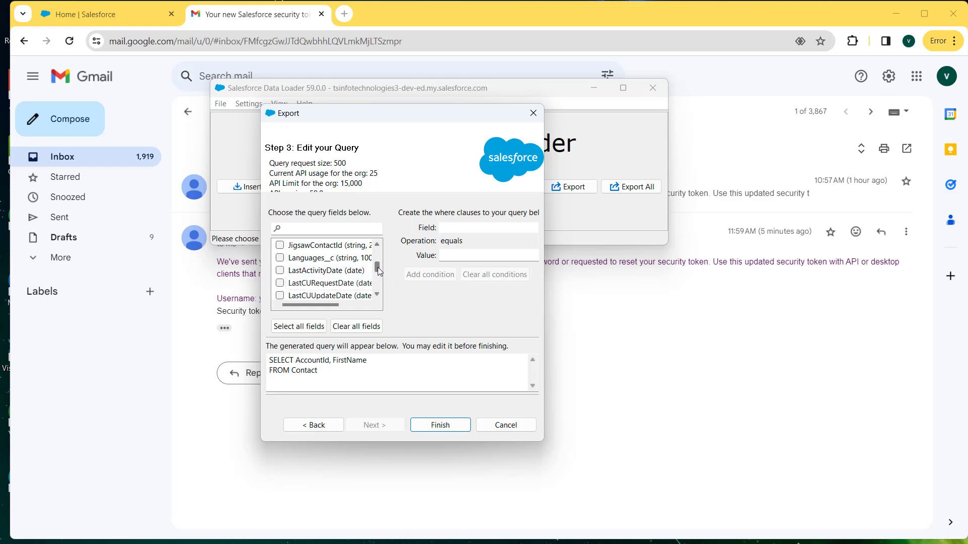
pyautogui.scroll(-2, 378, 268)
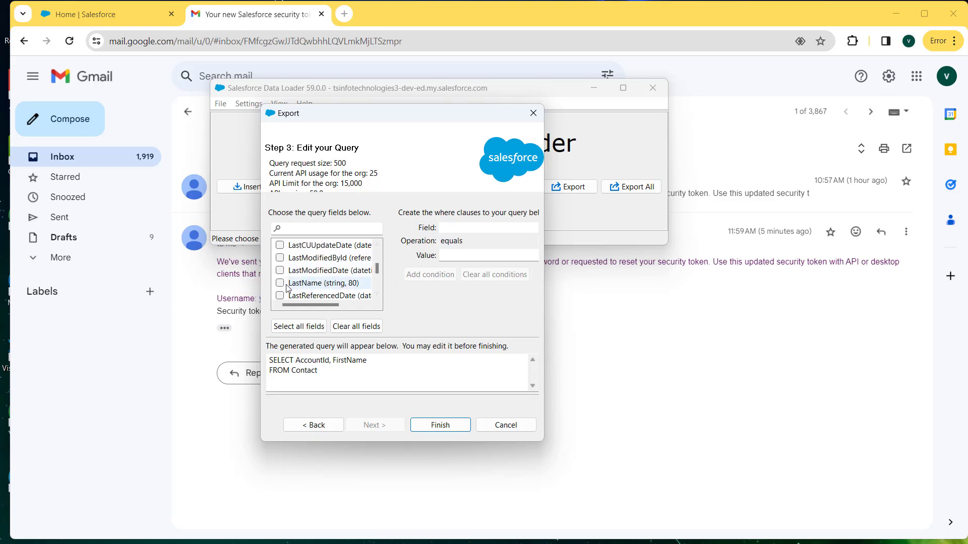
pyautogui.click(281, 285)
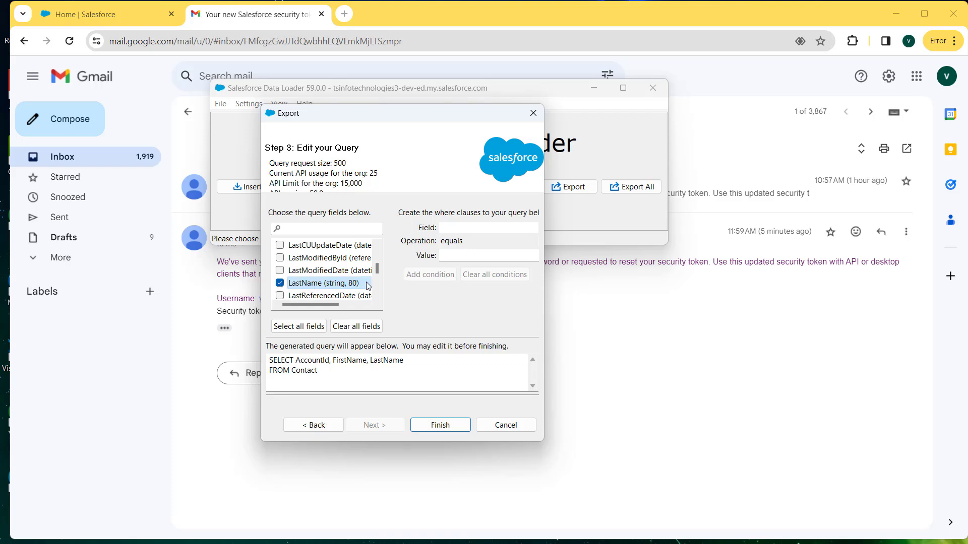
pyautogui.moveTo(376, 271); pyautogui.dragTo(376, 289)
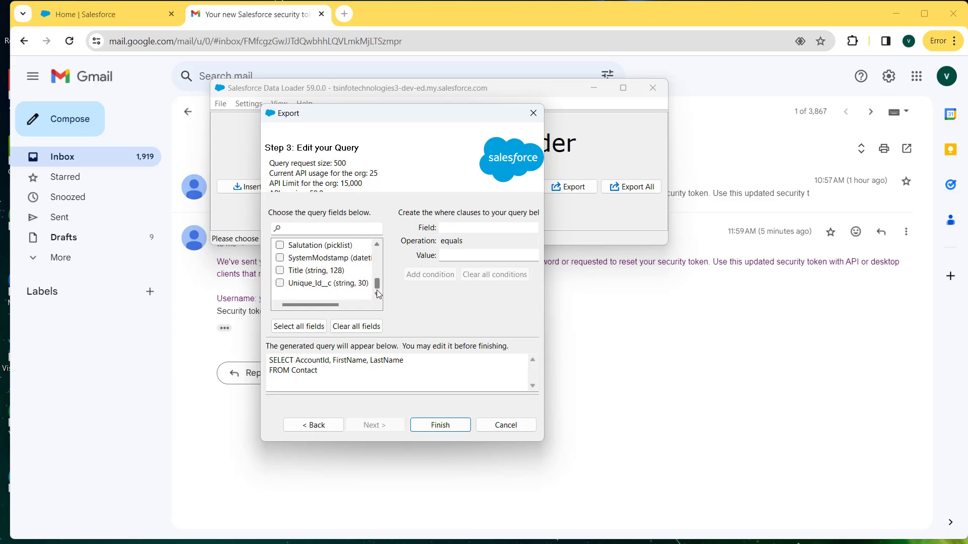
pyautogui.click(281, 271)
pyautogui.moveTo(279, 360); pyautogui.dragTo(428, 373)
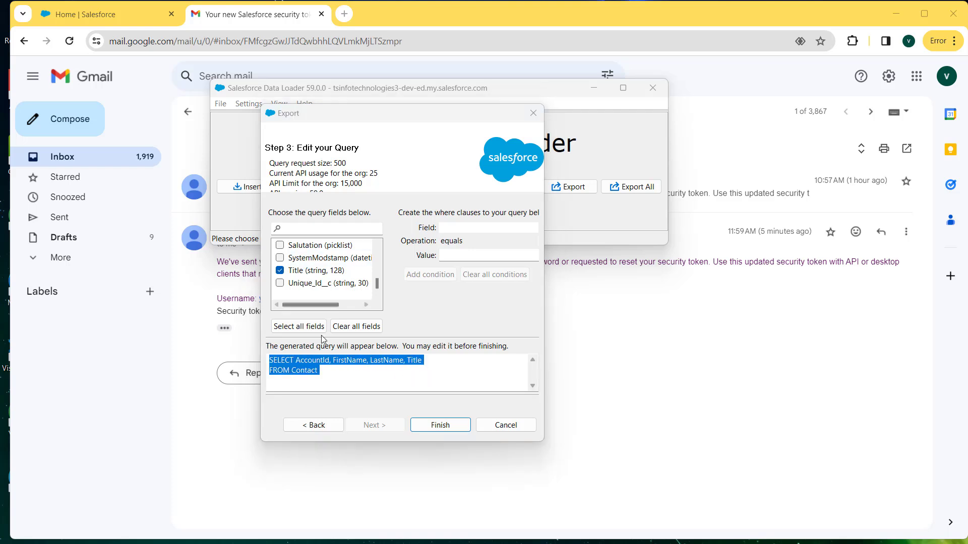
pyautogui.moveTo(333, 379); pyautogui.dragTo(269, 375)
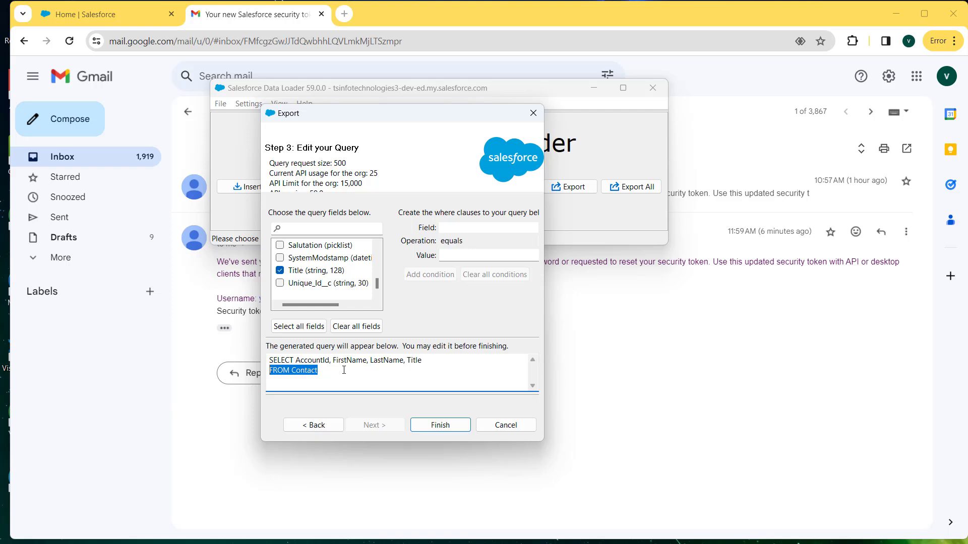
# - Define the query condition on the Title field with the "not equals" operation
pyautogui.click(473, 227)
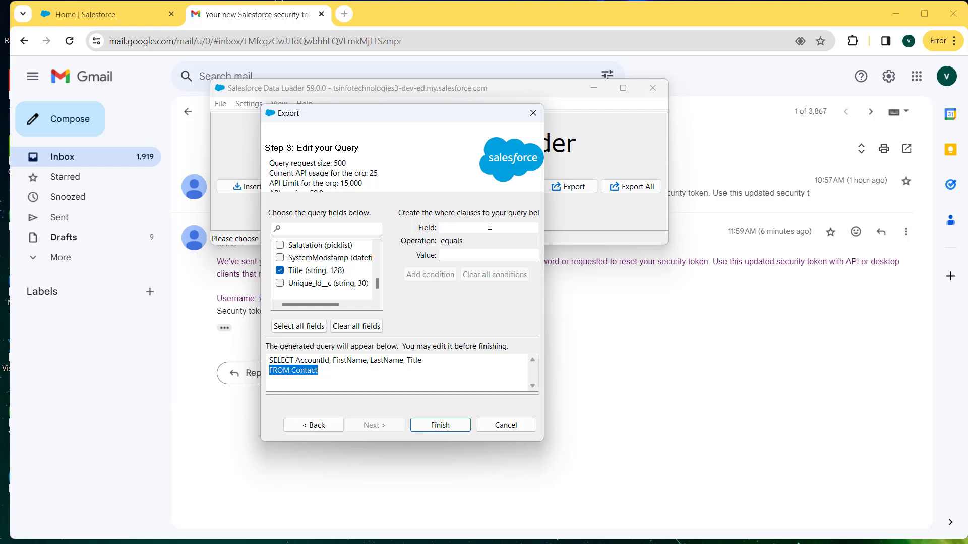
pyautogui.moveTo(544, 219); pyautogui.dragTo(607, 221)
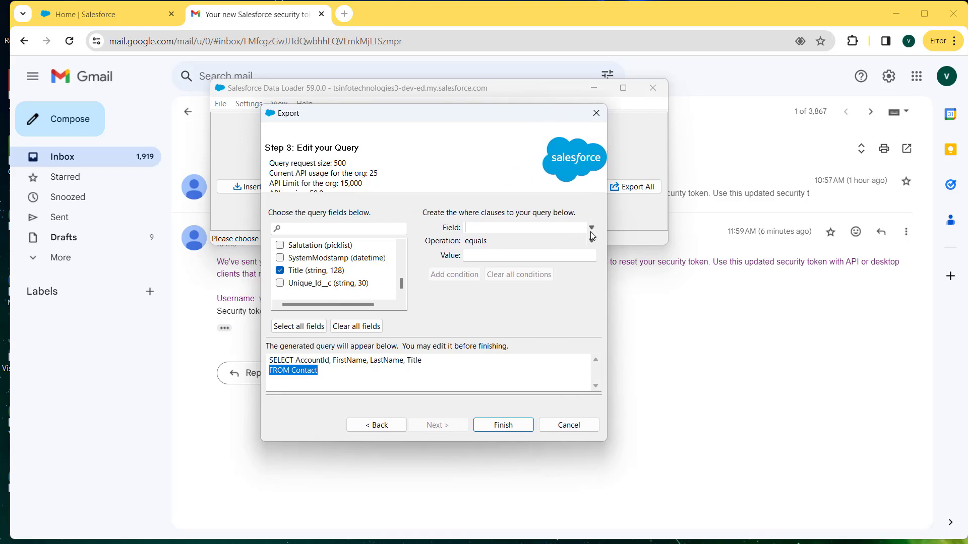
pyautogui.click(593, 231)
pyautogui.moveTo(593, 254); pyautogui.dragTo(592, 403)
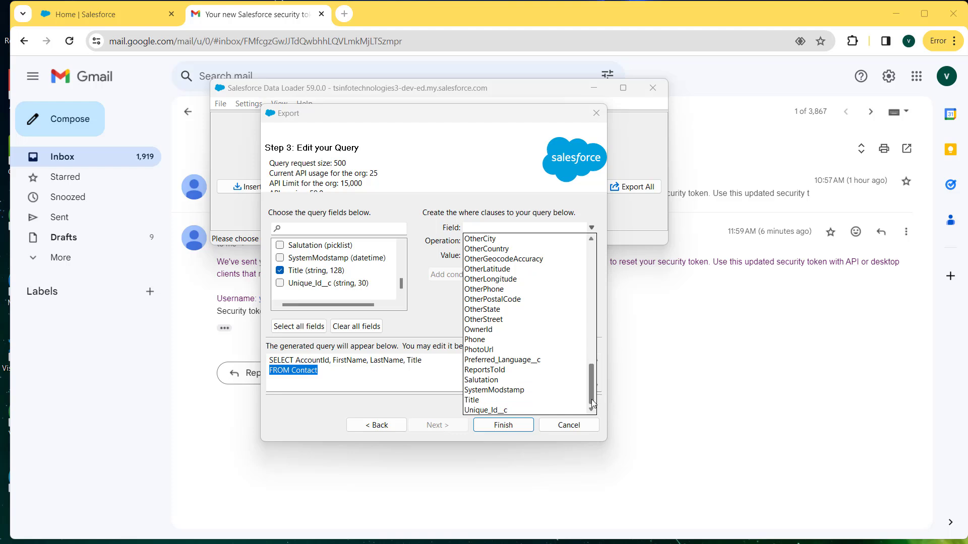
pyautogui.click(523, 407)
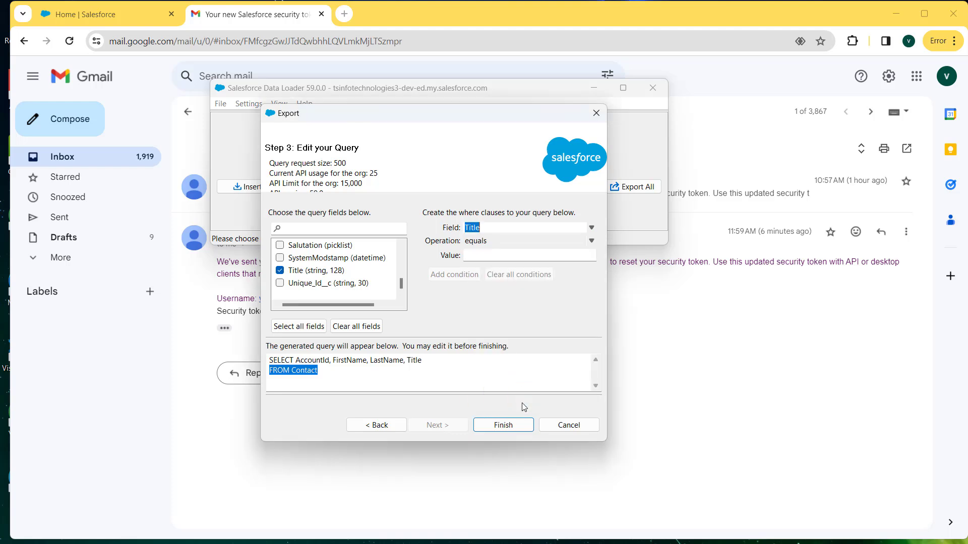
pyautogui.click(508, 240)
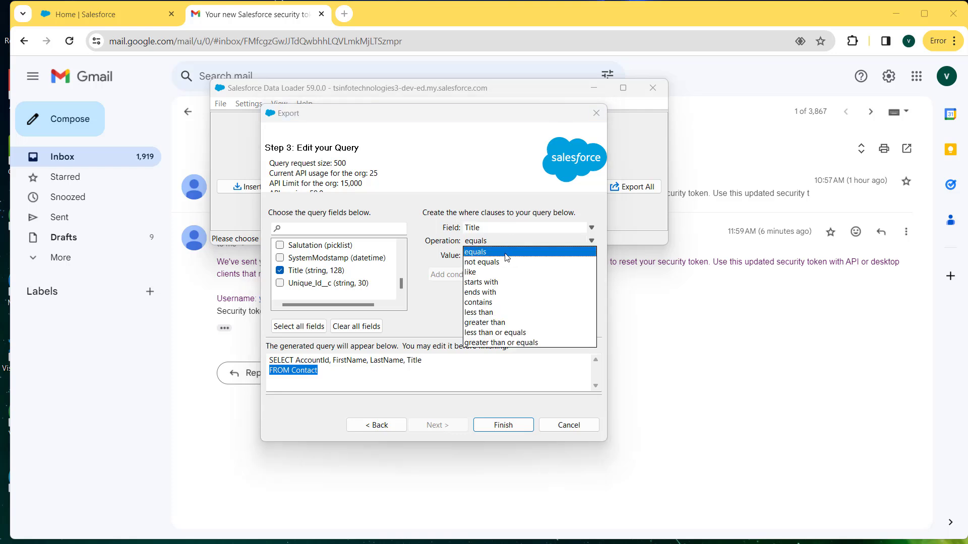
pyautogui.click(500, 262)
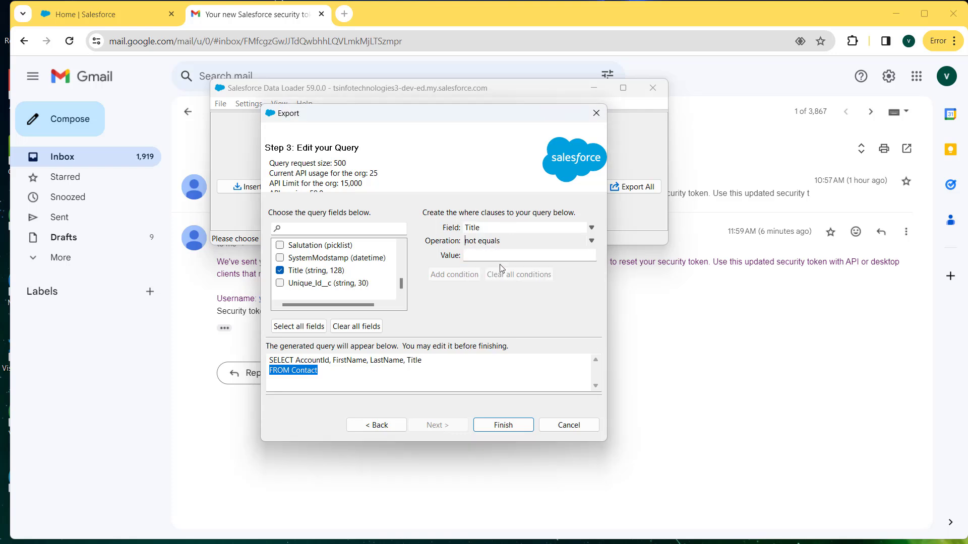
# - Set the condition value to "Salesforce Admin" and add the condition to the generated query
pyautogui.click(536, 256)
pyautogui.write('Salesforce Admin')
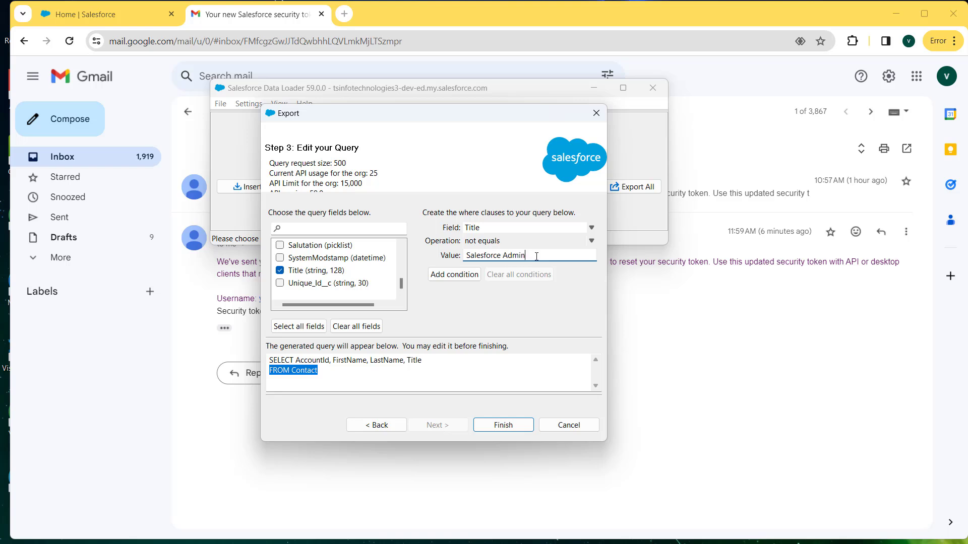
pyautogui.click(506, 239)
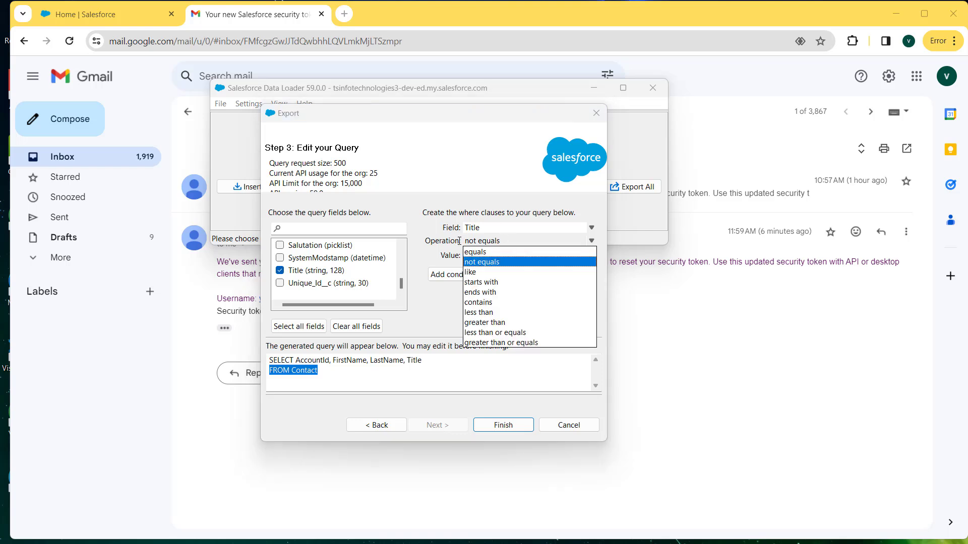
pyautogui.click(550, 225)
pyautogui.moveTo(533, 255); pyautogui.dragTo(464, 255)
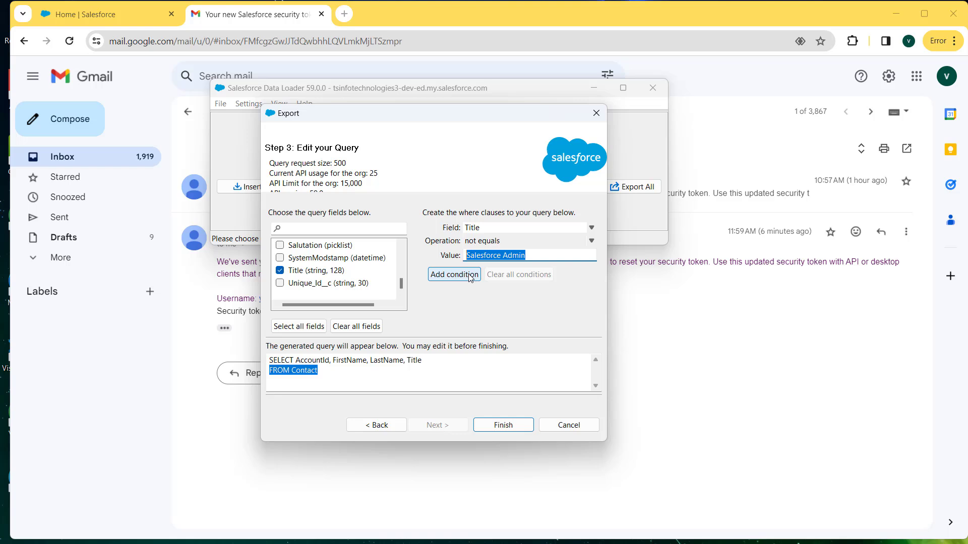
pyautogui.click(471, 275)
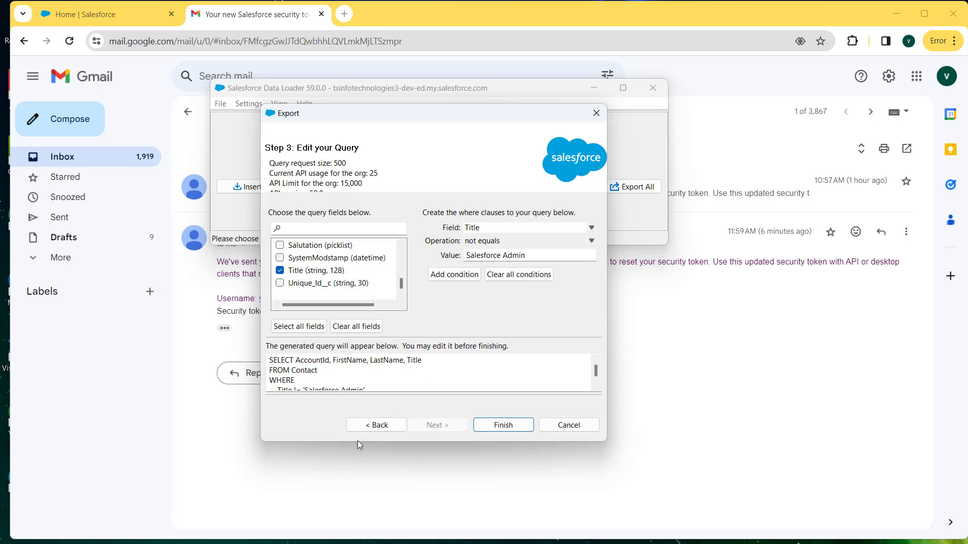
# - Finish the Contact query and agree to proceed with the export
pyautogui.moveTo(358, 443); pyautogui.dragTo(365, 491)
pyautogui.moveTo(372, 415); pyautogui.dragTo(260, 410)
pyautogui.click(297, 405)
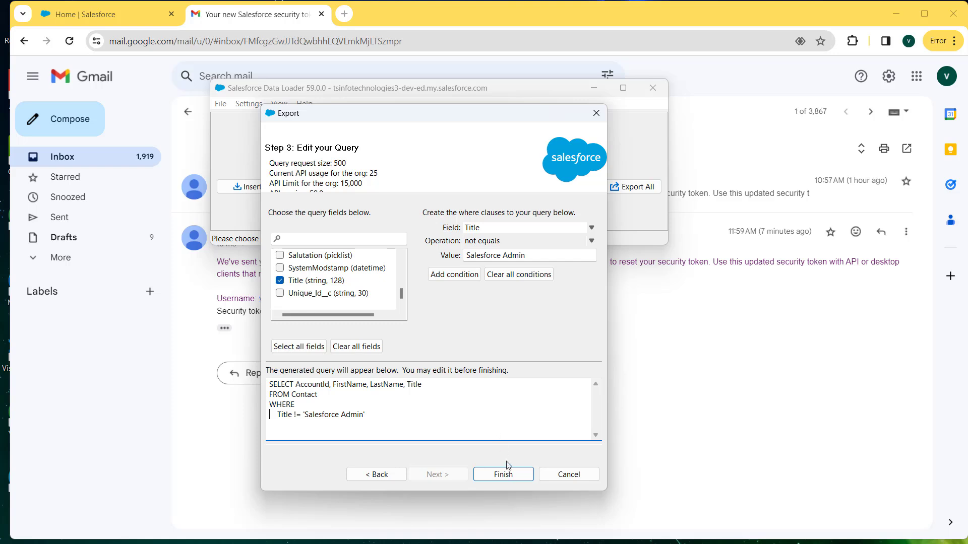
pyautogui.click(507, 477)
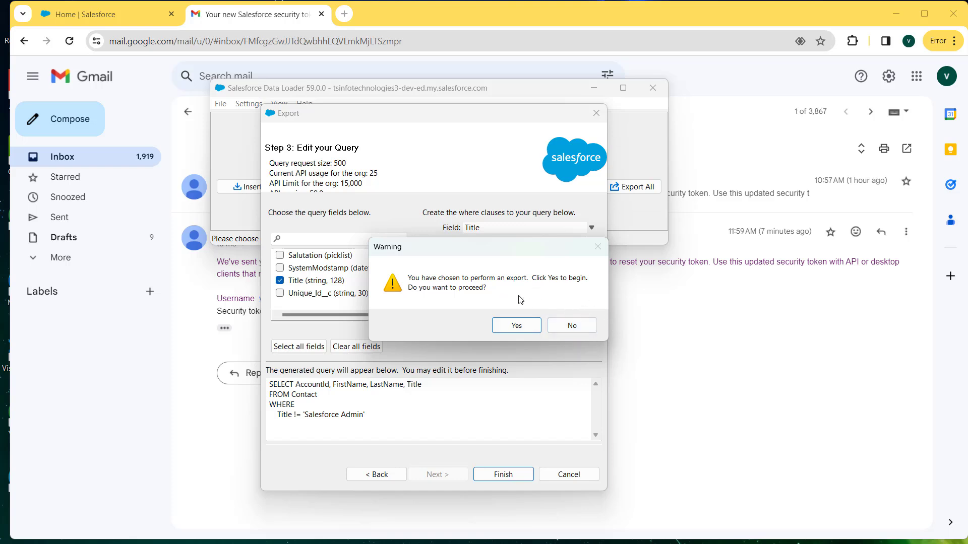
pyautogui.click(517, 326)
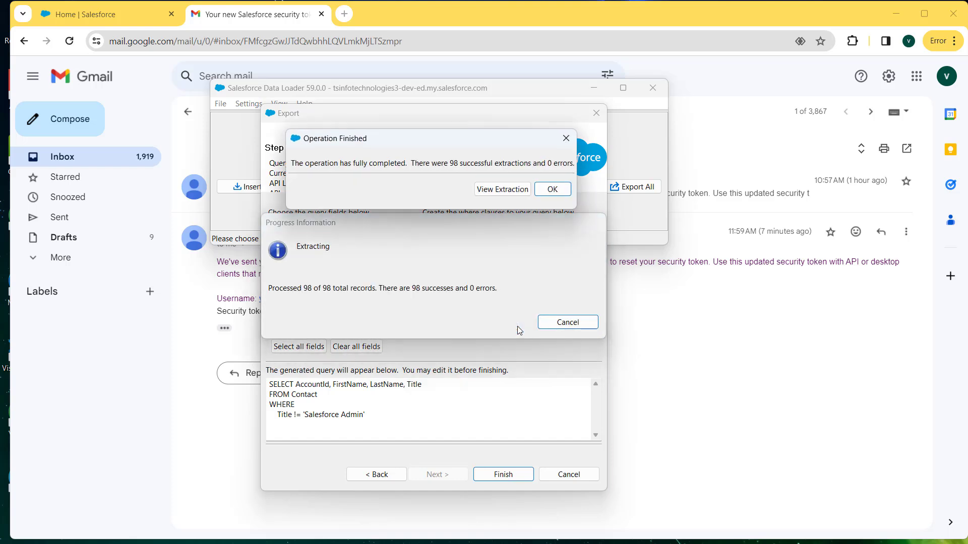
# - View the extracted contact records in the CSV viewer, close it and dismiss the completion message
pyautogui.click(113, 15)
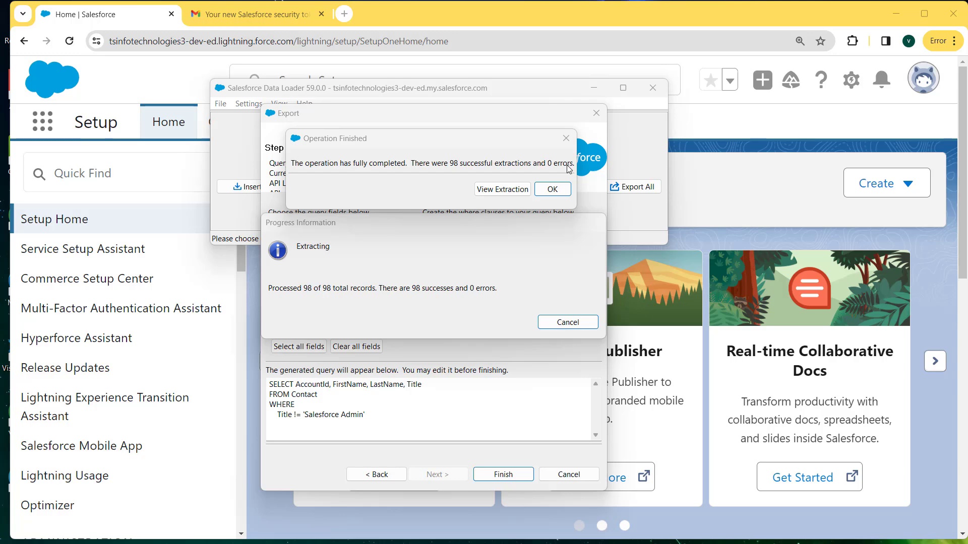
pyautogui.click(501, 190)
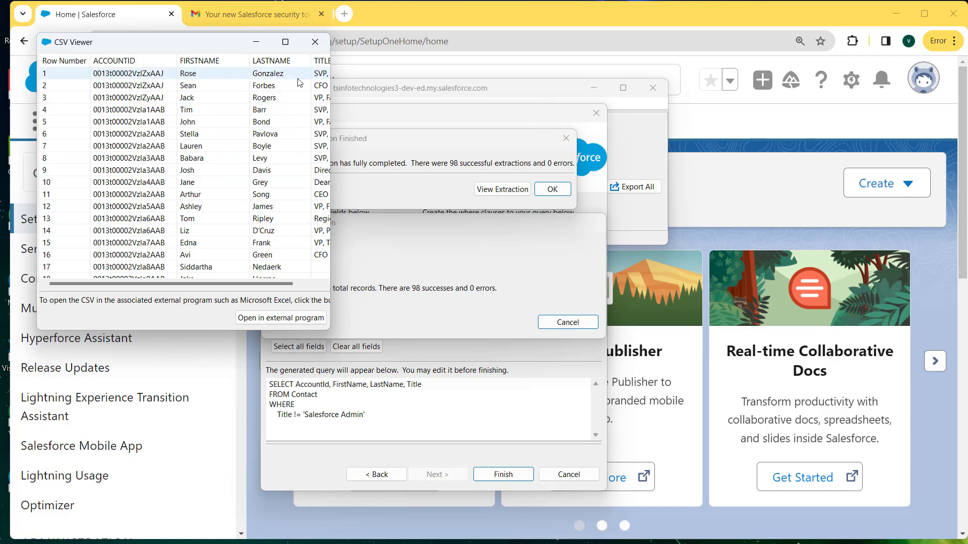
pyautogui.click(315, 42)
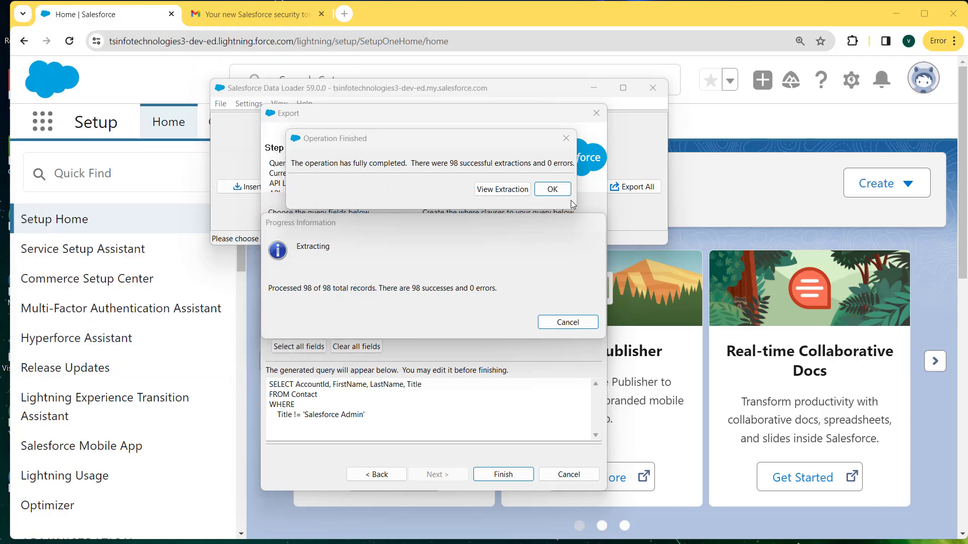
pyautogui.click(538, 192)
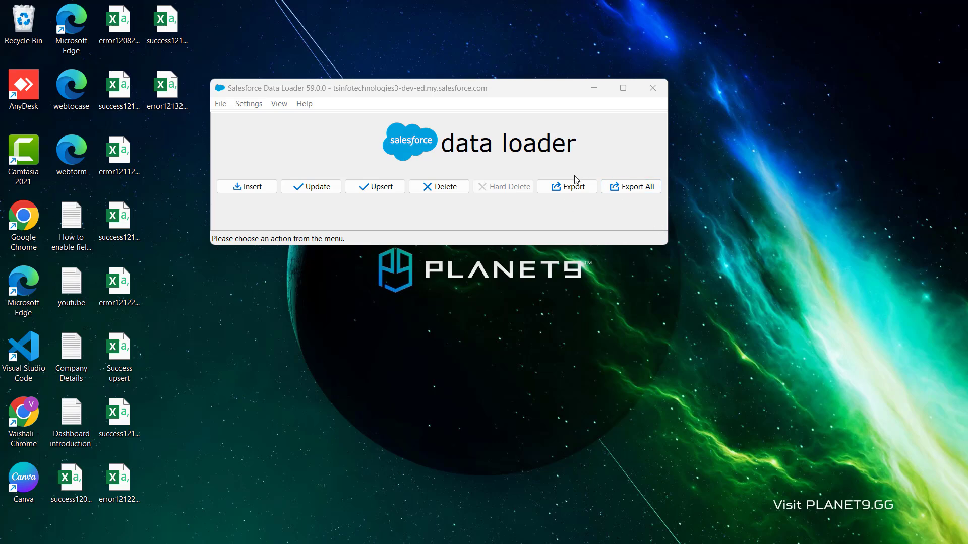
# - Start an Export All operation and choose Contact as the Salesforce object to extract
pyautogui.click(634, 188)
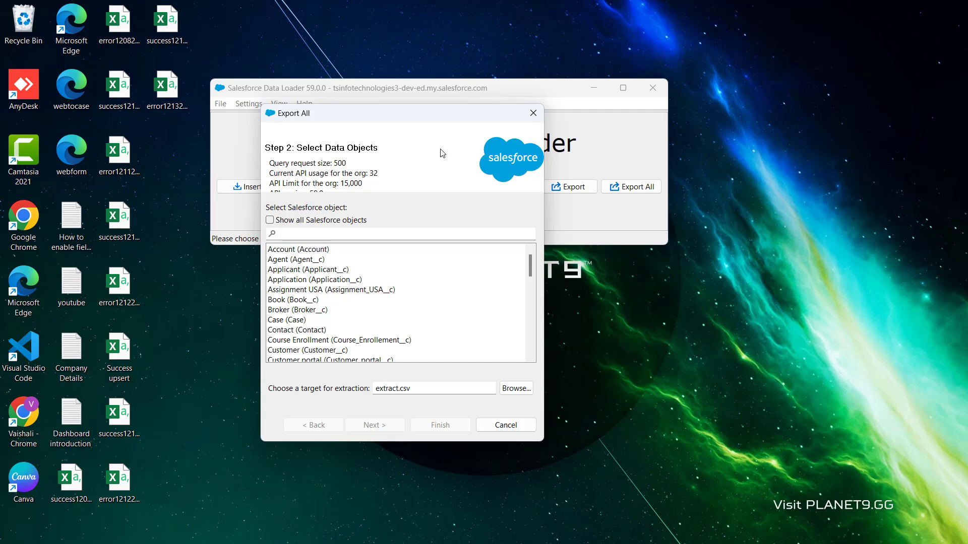
pyautogui.click(299, 331)
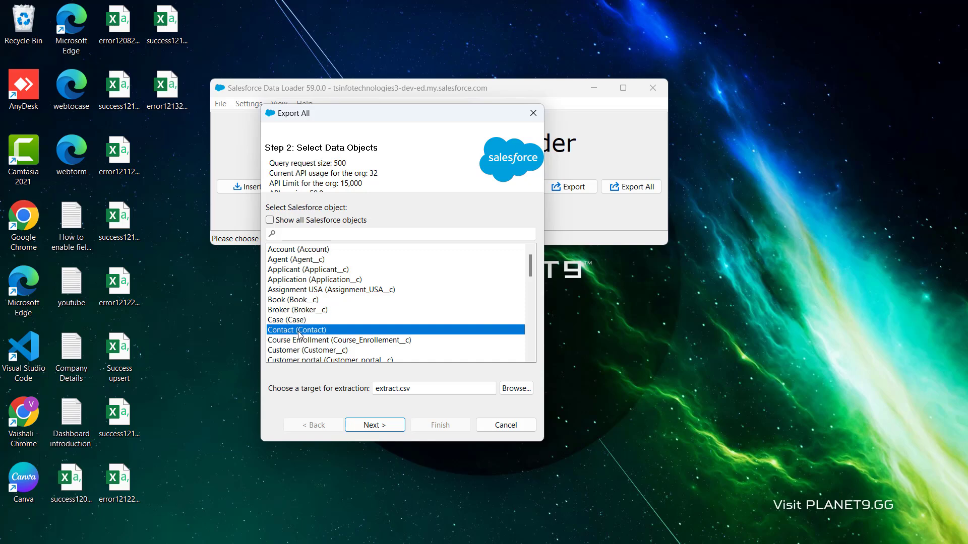
pyautogui.click(459, 386)
pyautogui.moveTo(434, 391); pyautogui.dragTo(372, 392)
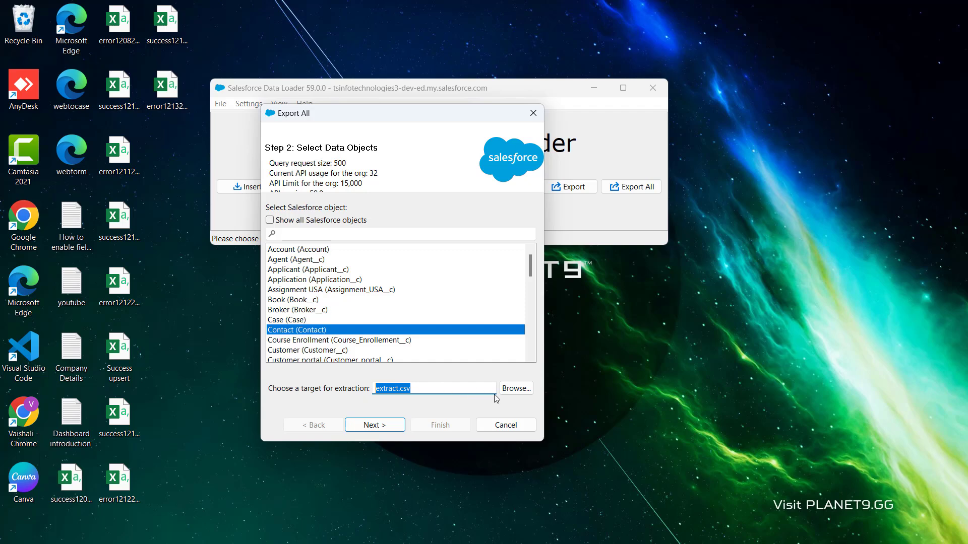
# - Set the extraction target to the file "Extract contact data.csv" in the Documents folder
pyautogui.click(508, 395)
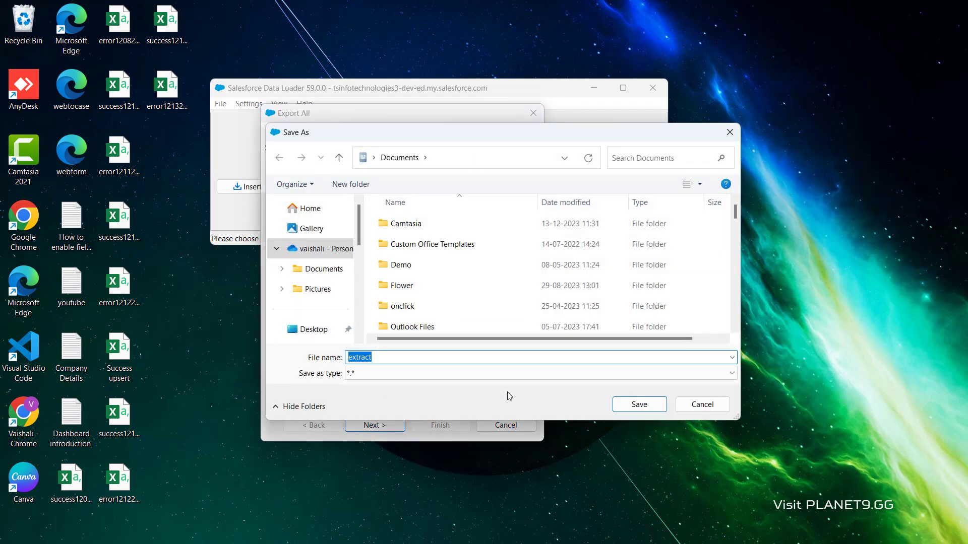
pyautogui.scroll(-2, 356, 321)
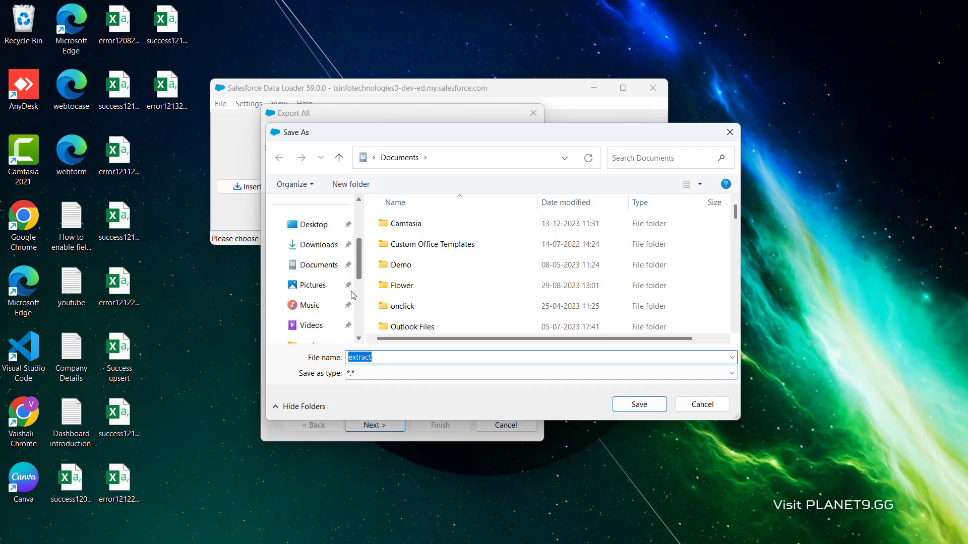
pyautogui.click(333, 271)
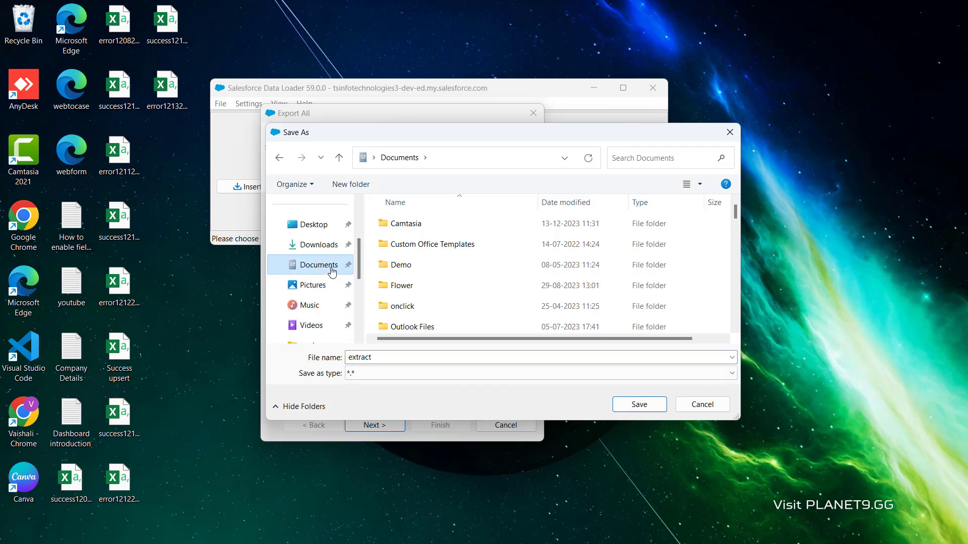
pyautogui.click(448, 356)
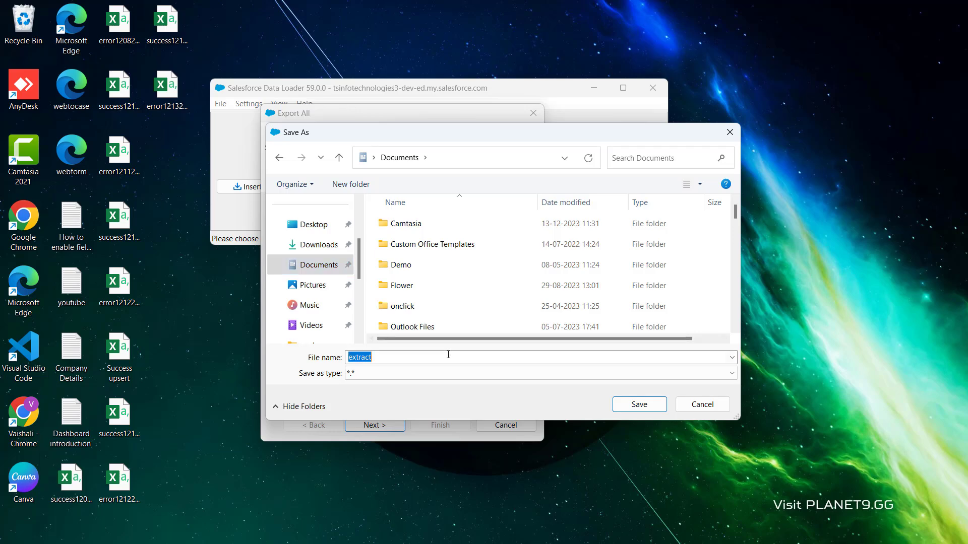
pyautogui.write('contac')
pyautogui.press('BackSpace')
pyautogui.press('BackSpace')
pyautogui.press('BackSpace')
pyautogui.press('BackSpace')
pyautogui.press('BackSpace')
pyautogui.press('BackSpace')
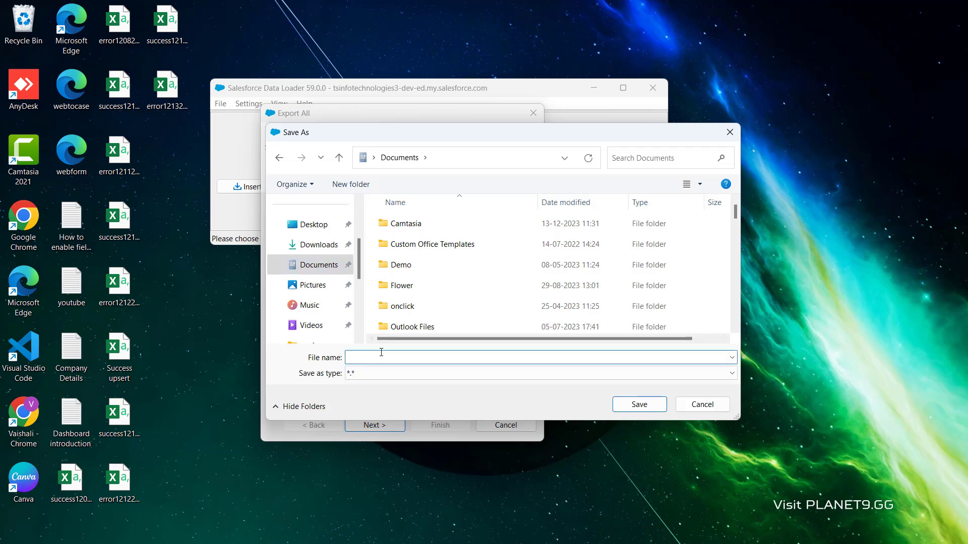
pyautogui.write('ex')
pyautogui.click(393, 394)
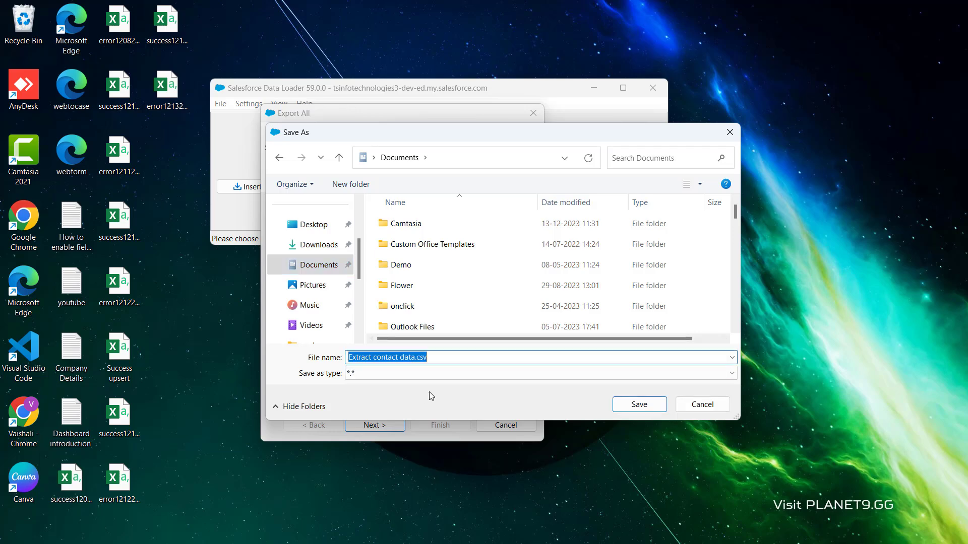
pyautogui.click(638, 405)
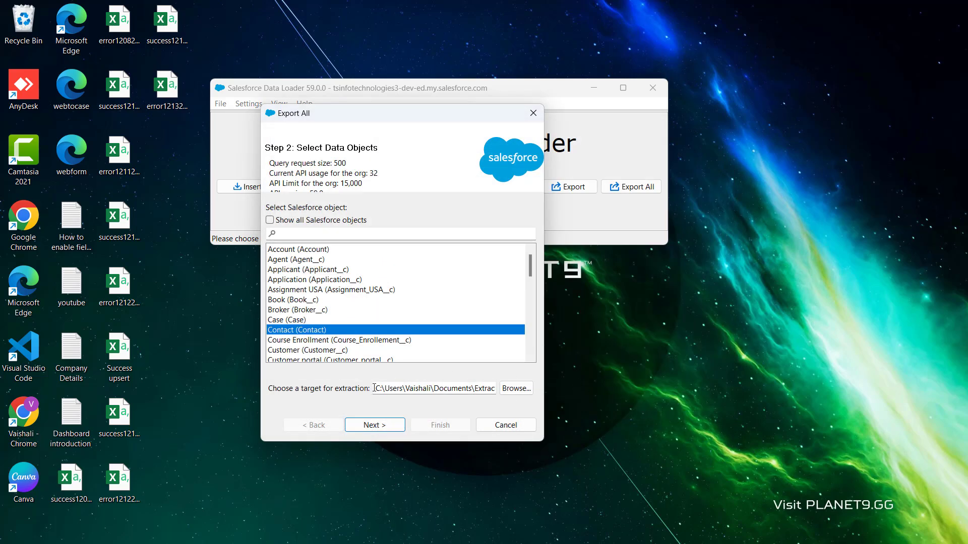
# - Proceed to the query editing stage and agree to replace the existing target file
pyautogui.moveTo(374, 388); pyautogui.dragTo(500, 397)
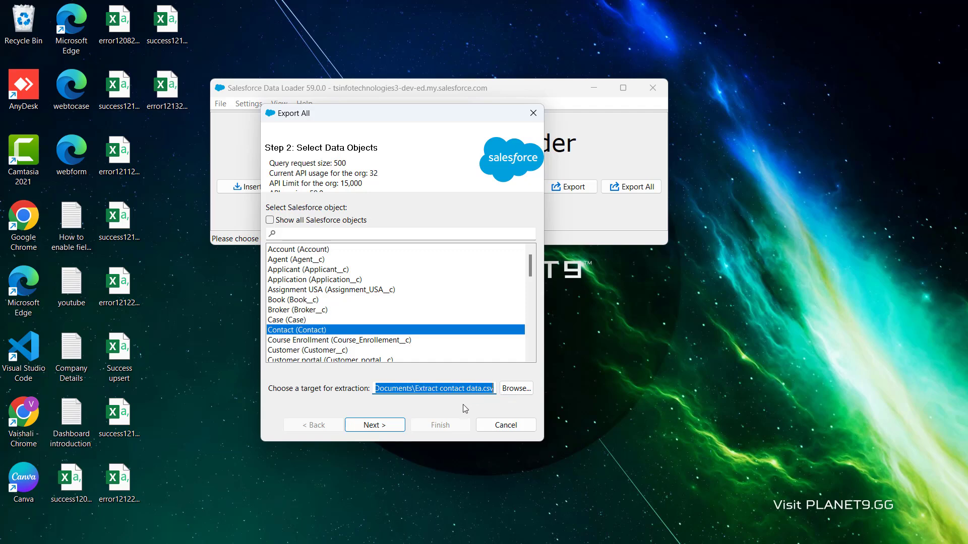
pyautogui.click(384, 428)
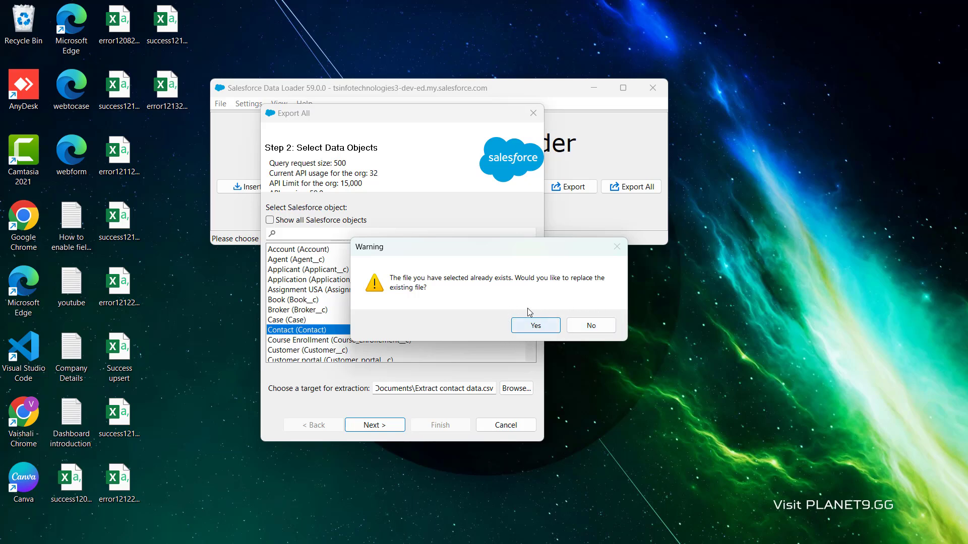
pyautogui.click(526, 331)
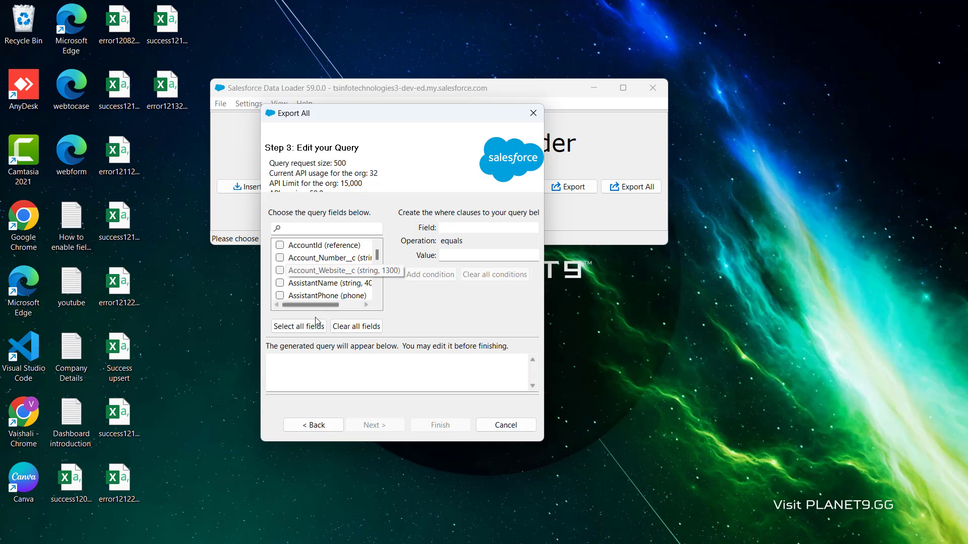
# - Select all Contact fields to examine the full generated query, and clear the field selection
pyautogui.click(305, 327)
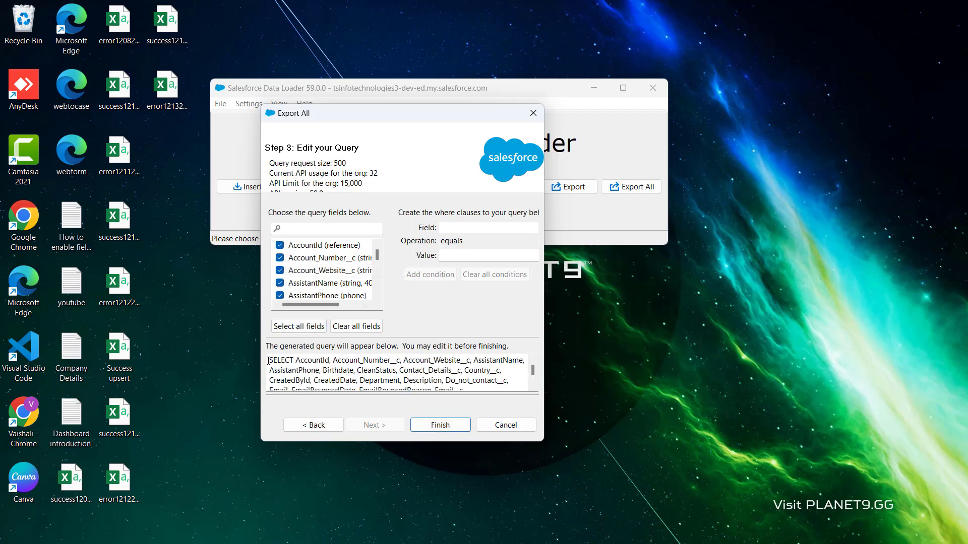
pyautogui.moveTo(270, 360); pyautogui.dragTo(484, 392)
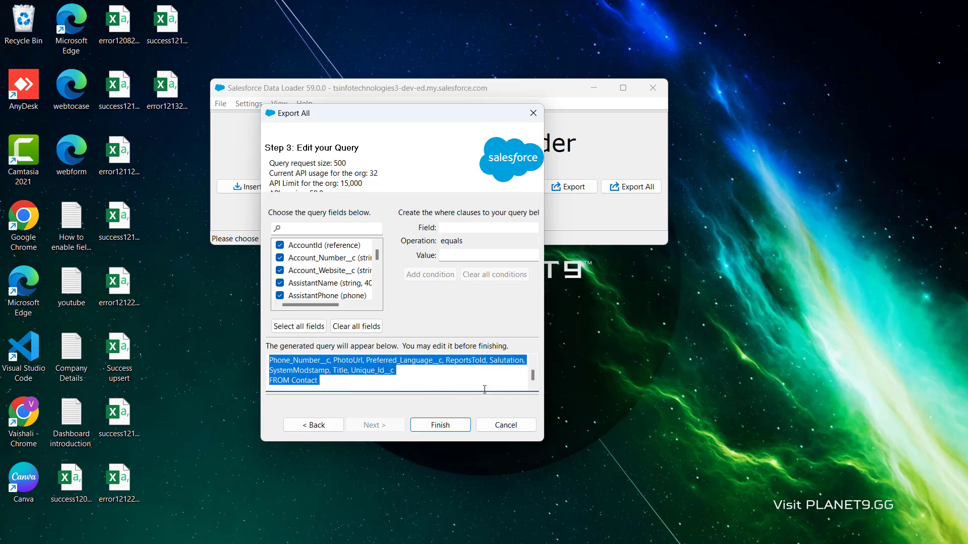
pyautogui.click(366, 329)
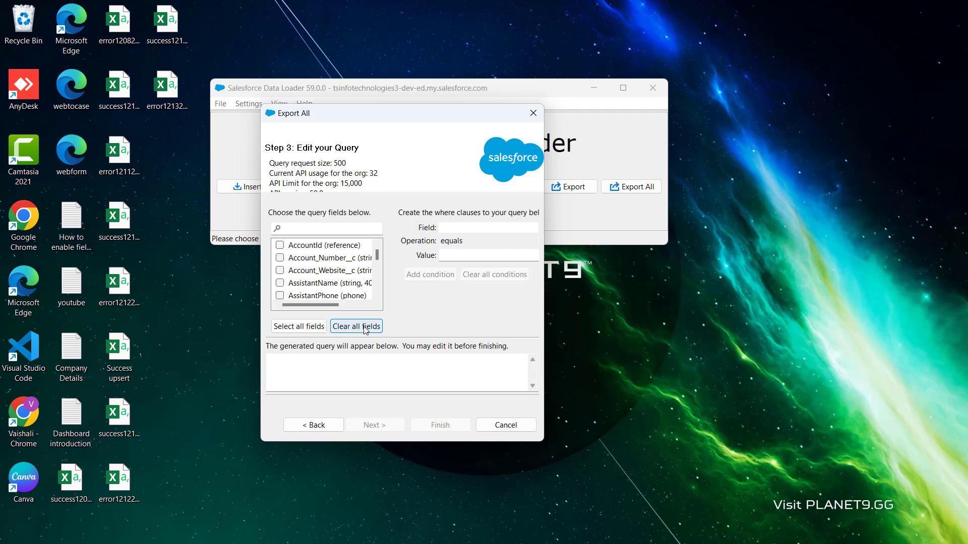
# - Include the AccountId and FirstName fields in the Contact query
pyautogui.click(280, 245)
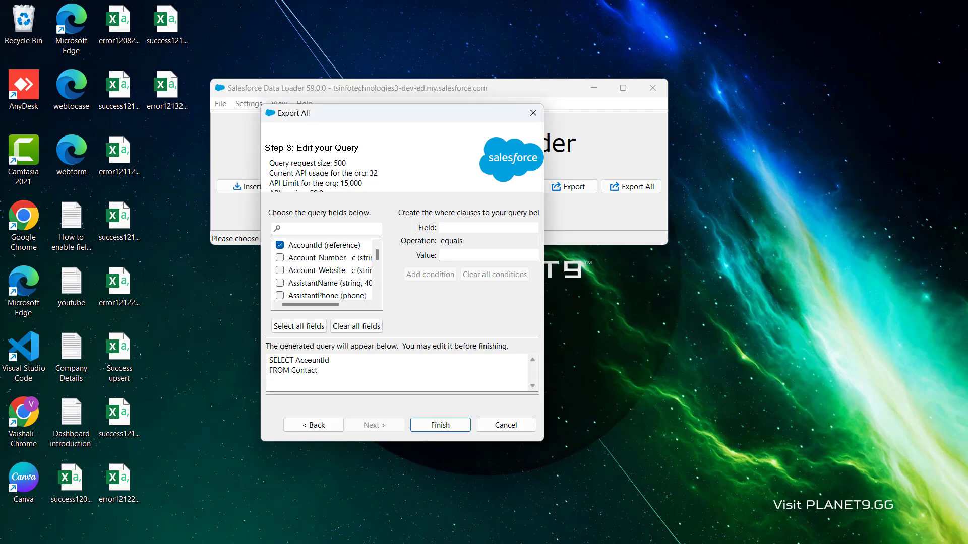
pyautogui.rightClick(360, 396)
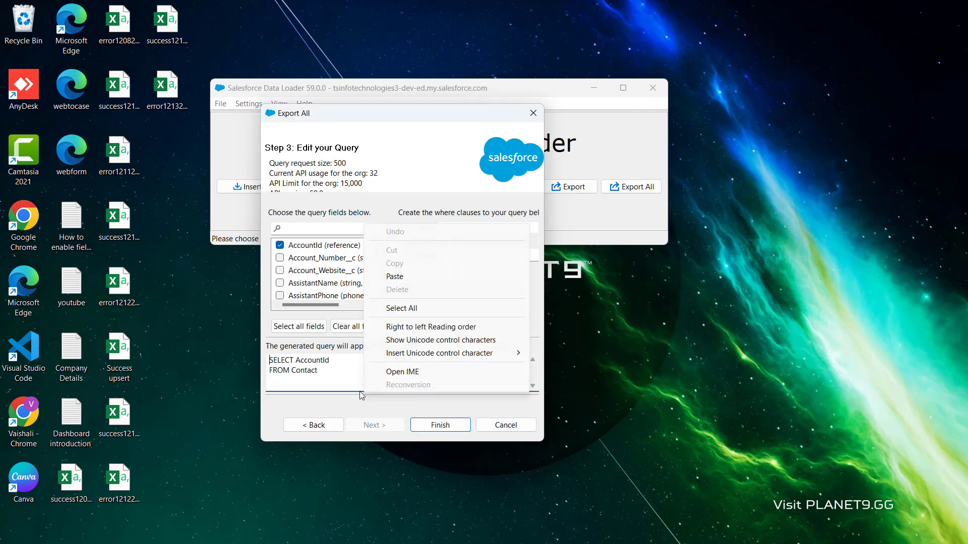
pyautogui.moveTo(323, 376); pyautogui.dragTo(263, 358)
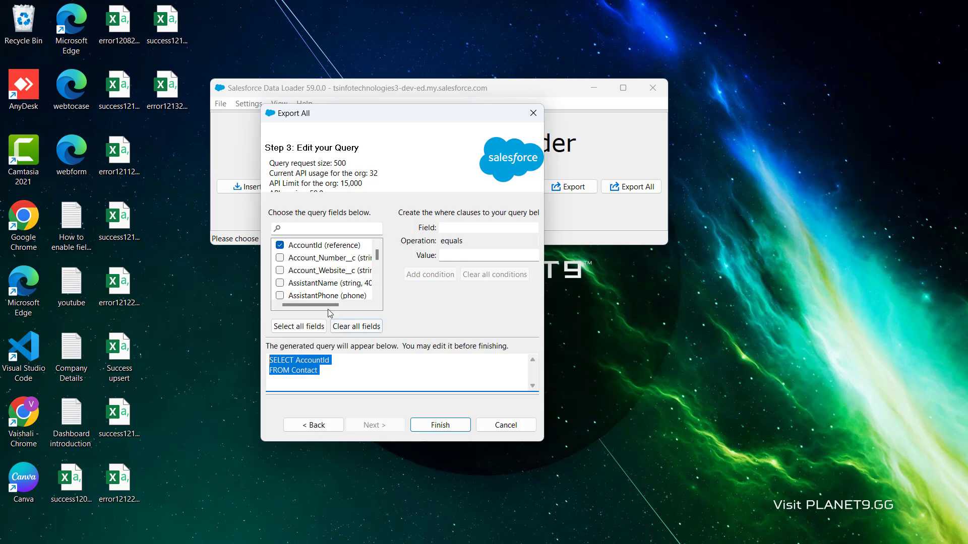
pyautogui.scroll(-2, 379, 279)
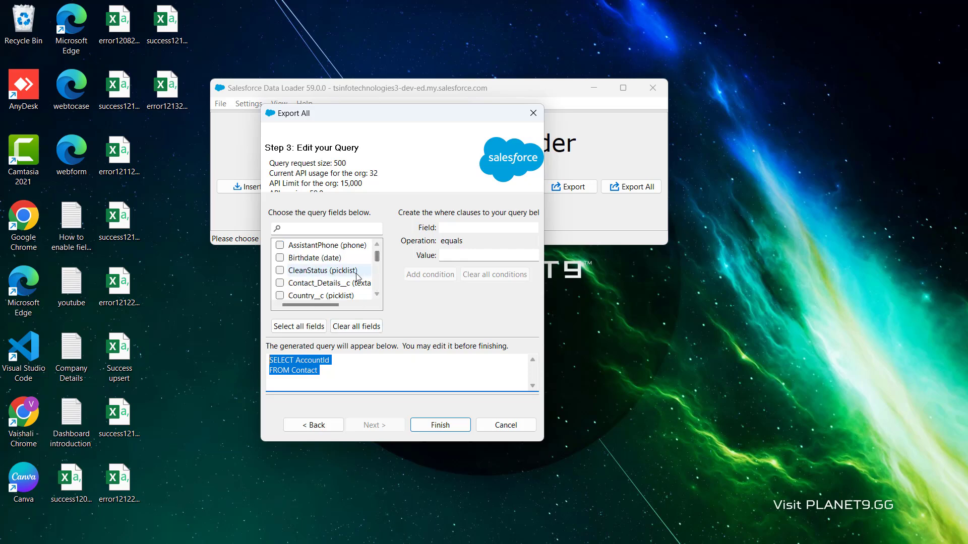
pyautogui.scroll(-5, 379, 258)
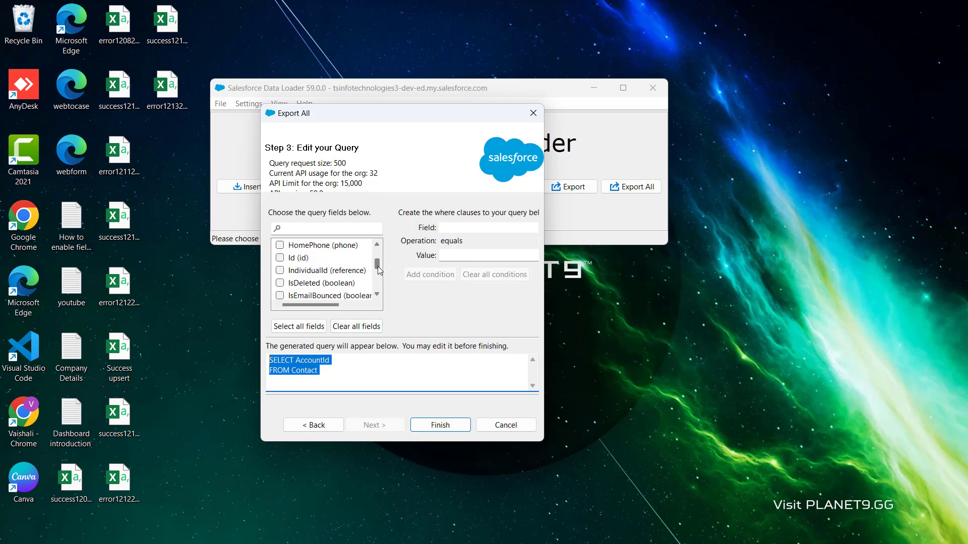
pyautogui.scroll(-2, 377, 266)
pyautogui.scroll(-8, 379, 272)
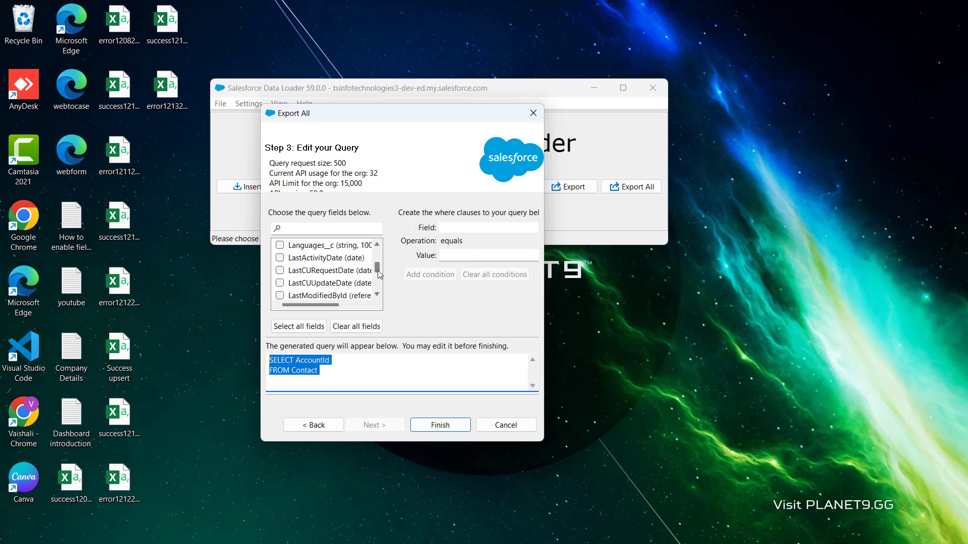
pyautogui.moveTo(379, 277); pyautogui.dragTo(377, 265)
pyautogui.click(280, 271)
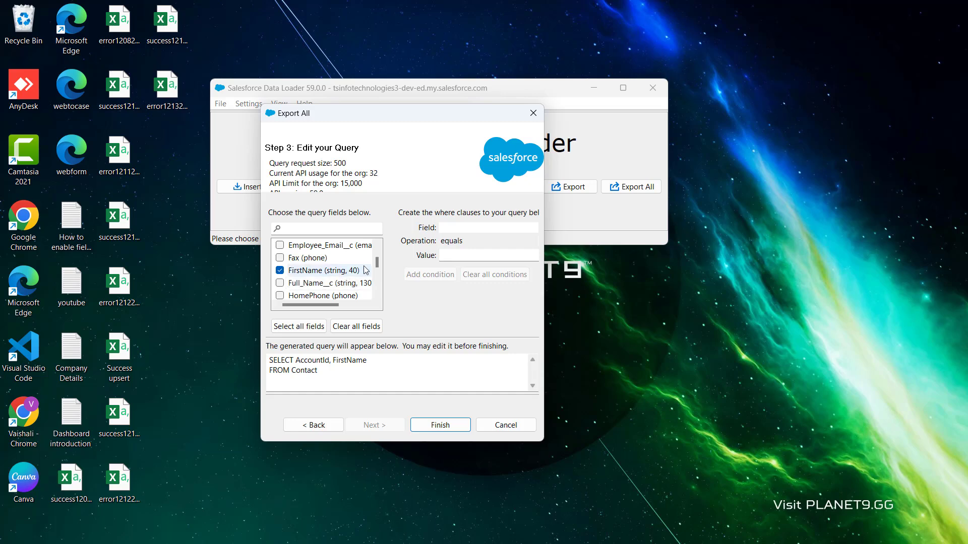
# - Add the LastName, Email and Title fields to the Contact query
pyautogui.moveTo(377, 263); pyautogui.dragTo(379, 267)
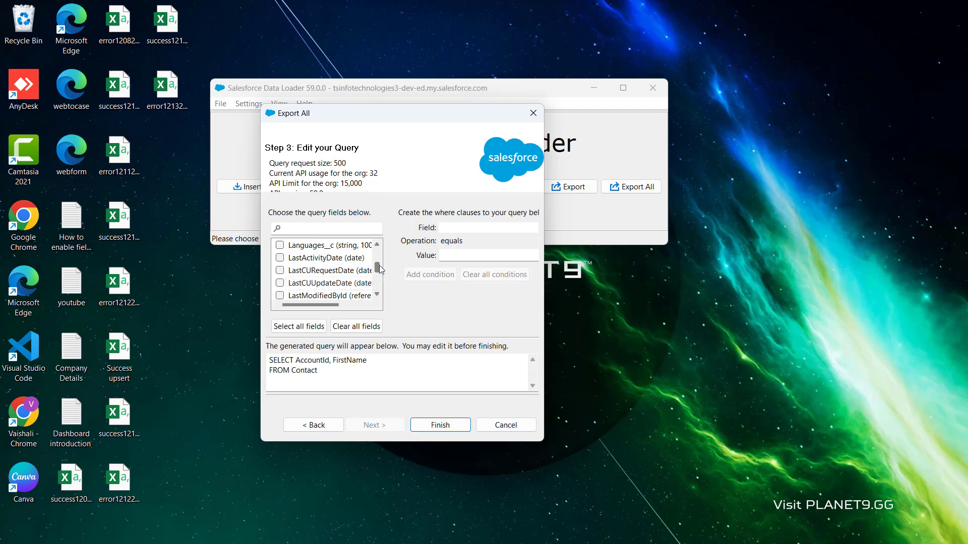
pyautogui.moveTo(379, 269); pyautogui.dragTo(379, 272)
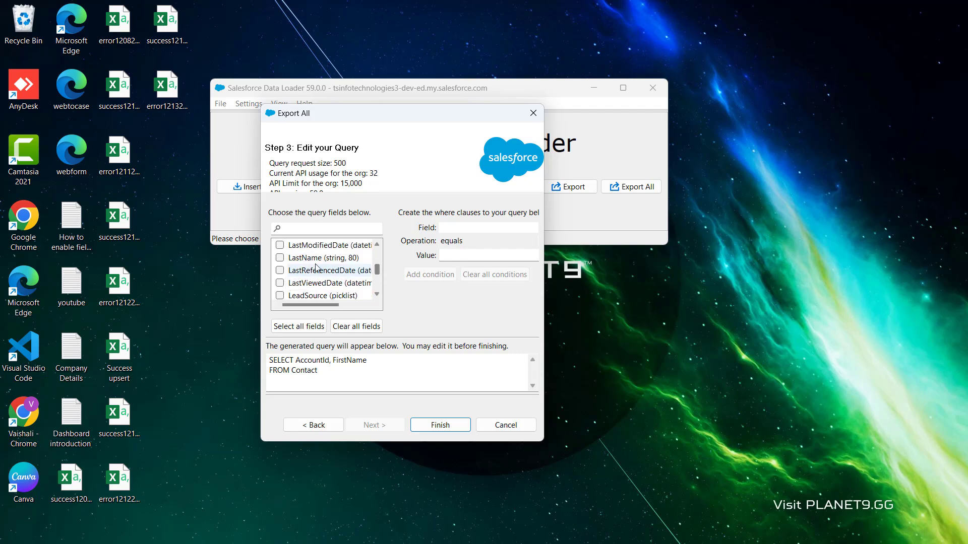
pyautogui.click(280, 259)
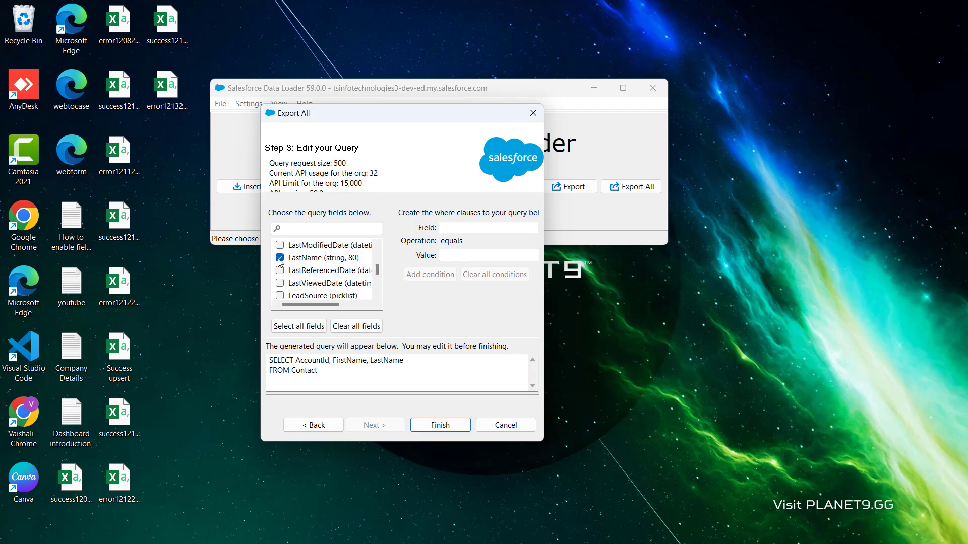
pyautogui.moveTo(377, 274); pyautogui.dragTo(377, 260)
pyautogui.click(280, 258)
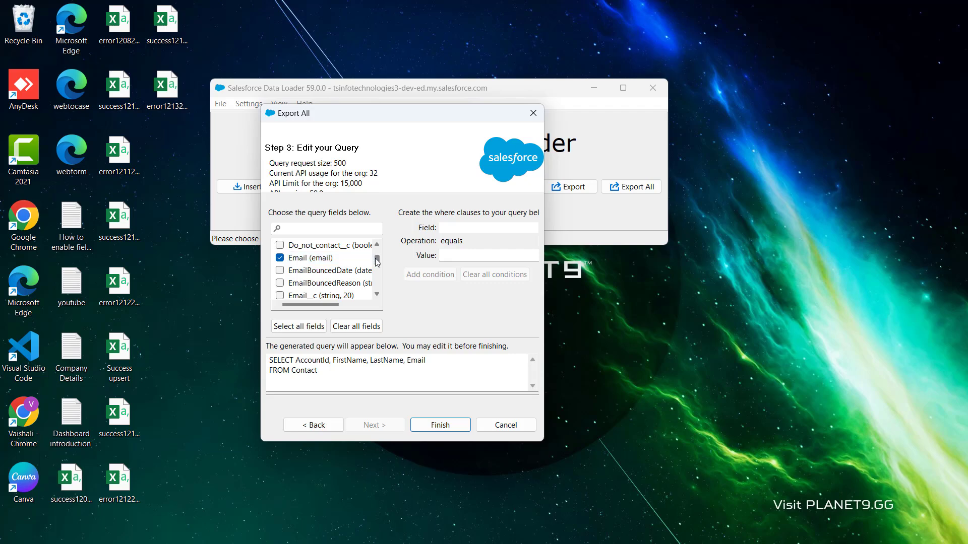
pyautogui.moveTo(377, 262); pyautogui.dragTo(380, 303)
pyautogui.click(280, 271)
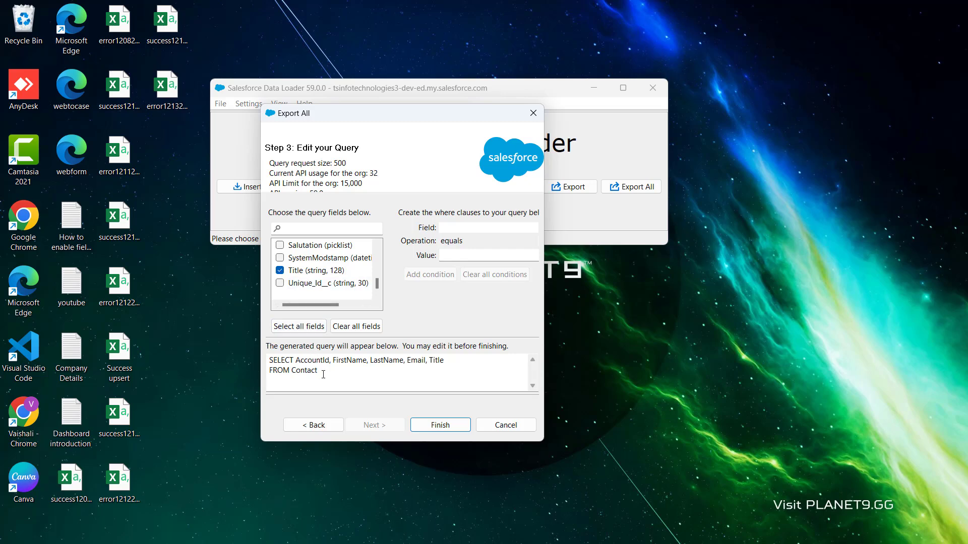
pyautogui.moveTo(321, 374); pyautogui.dragTo(266, 360)
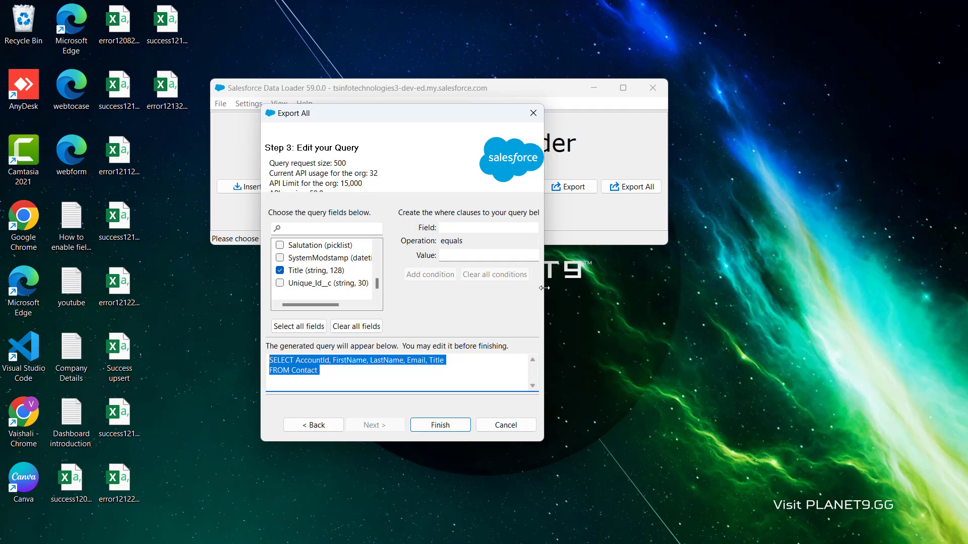
# - Widen the Export All dialog and choose Title as the field for the where clause
pyautogui.moveTo(545, 288); pyautogui.dragTo(638, 288)
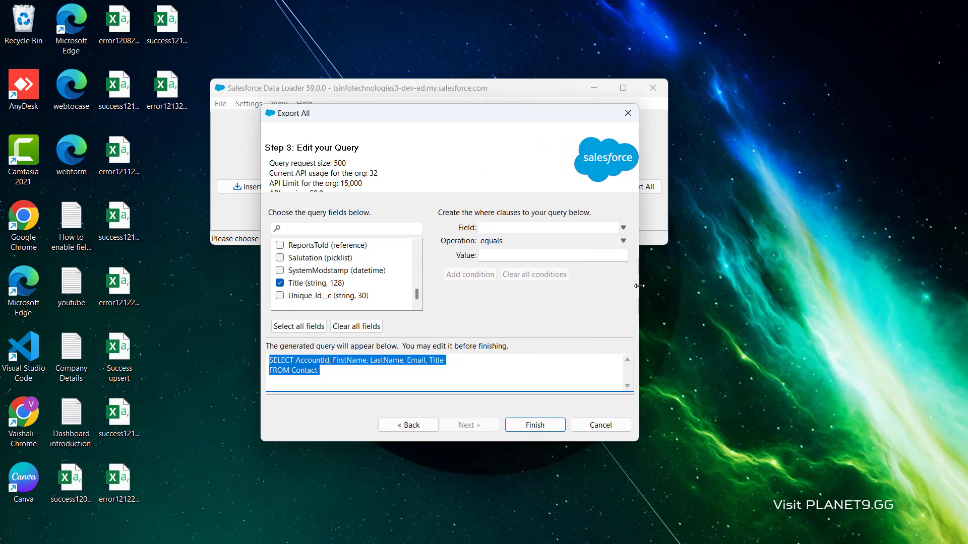
pyautogui.click(537, 227)
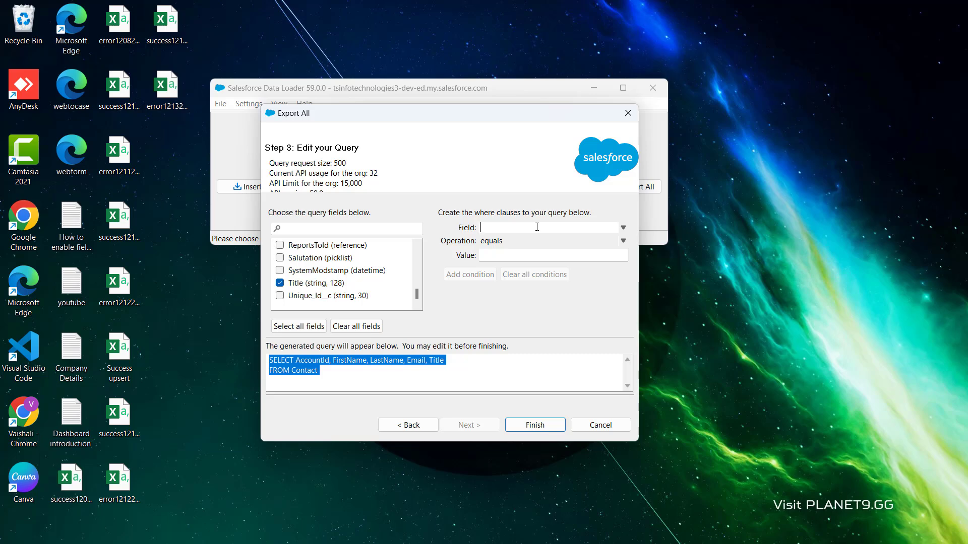
pyautogui.click(624, 229)
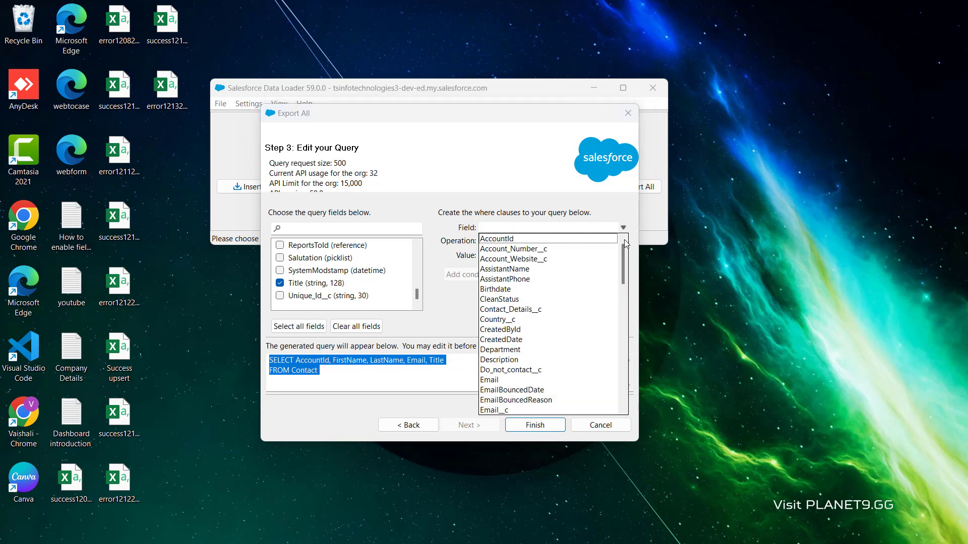
pyautogui.click(623, 363)
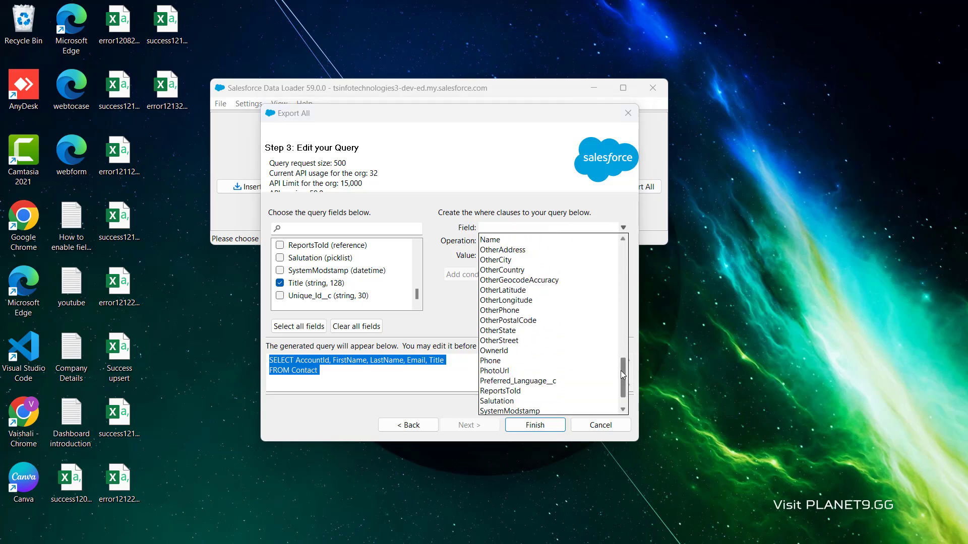
pyautogui.scroll(-1, 623, 374)
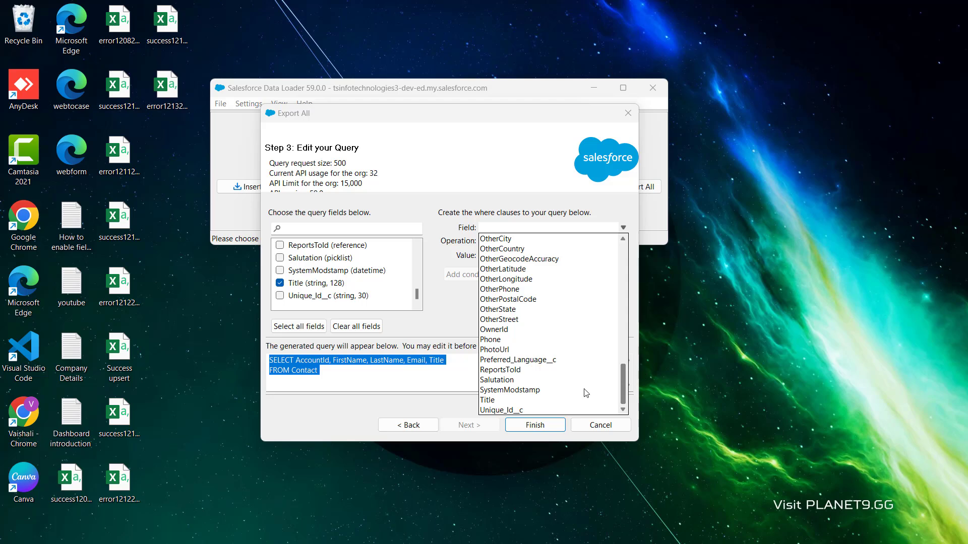
pyautogui.click(540, 400)
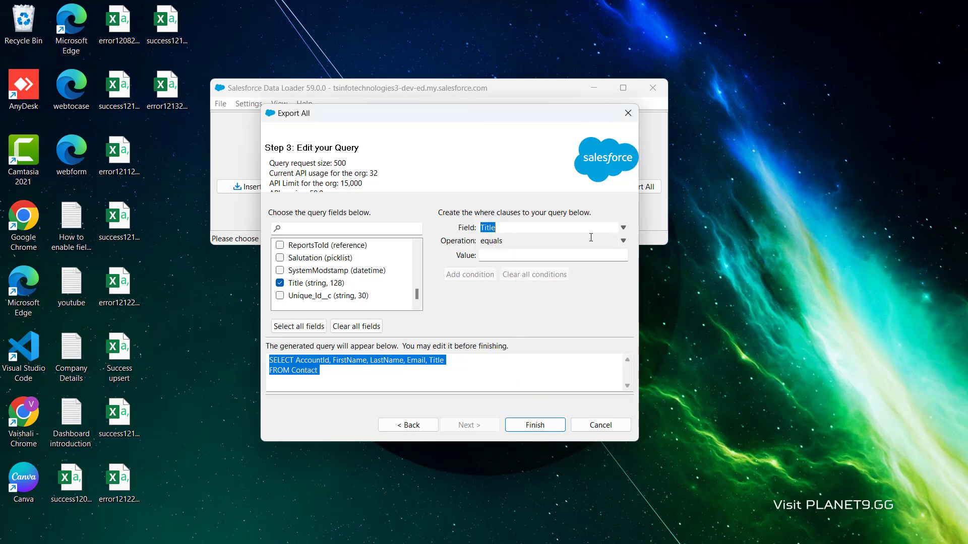
# - Add a where condition to the Contact query requiring Title not equals Salesforce Admin
pyautogui.click(624, 242)
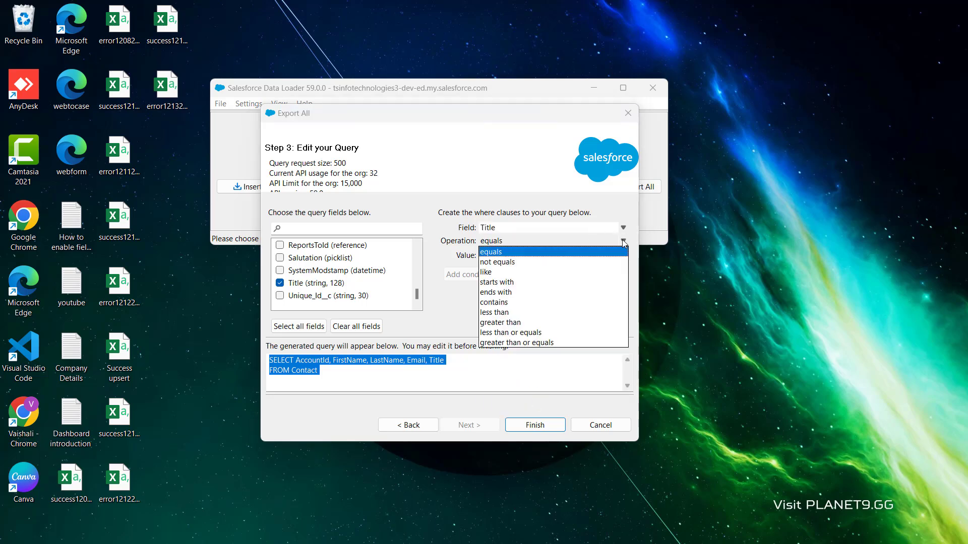
pyautogui.click(512, 262)
pyautogui.click(549, 255)
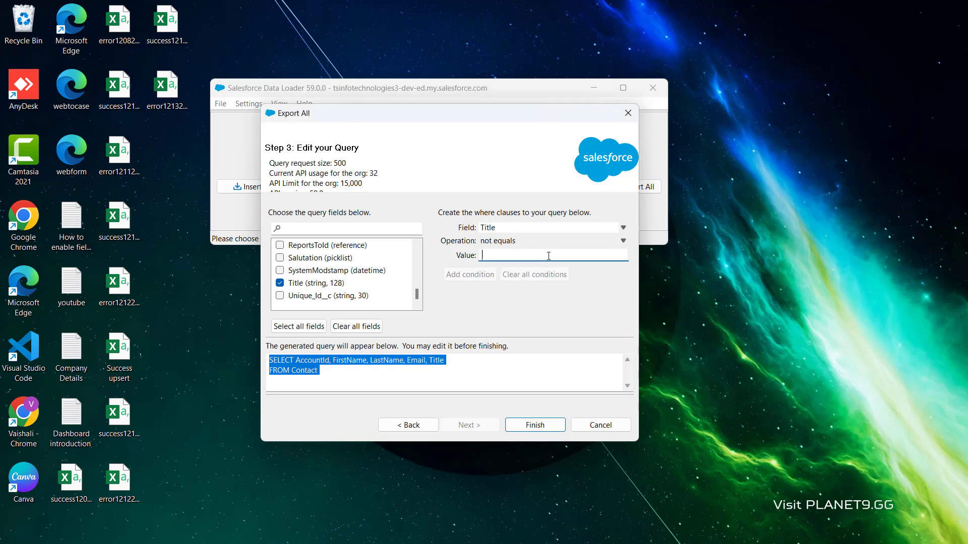
pyautogui.write('Salesforce Admin')
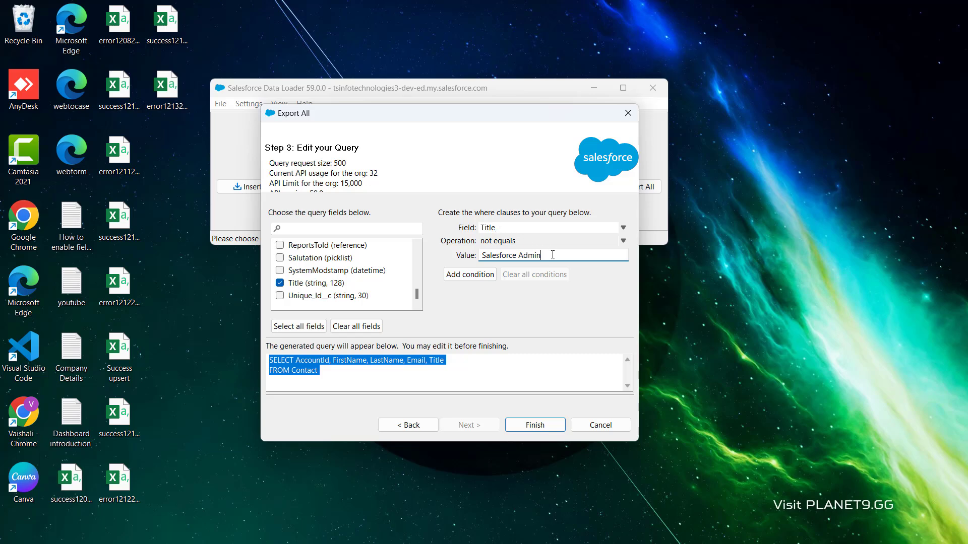
pyautogui.click(478, 275)
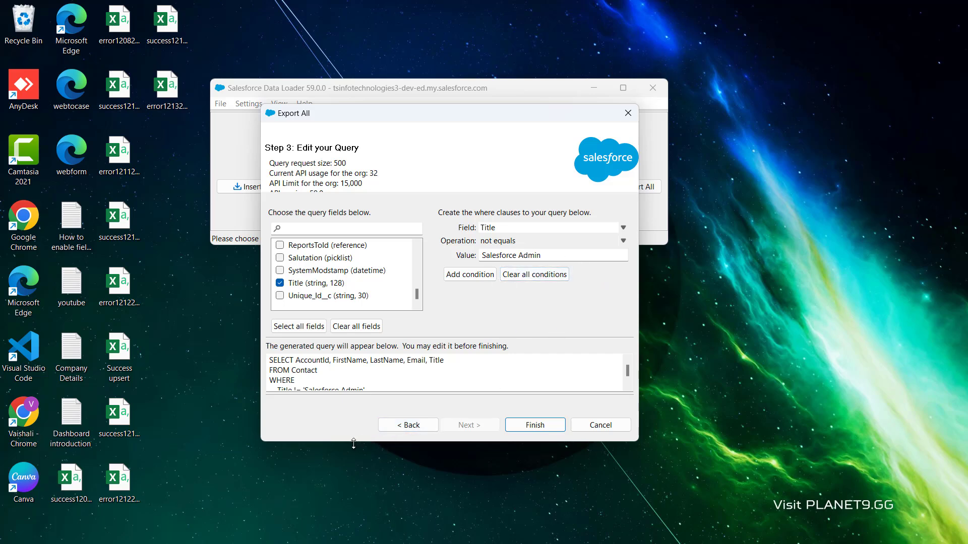
# - Enlarge the Export All dialog to show the full generated query, and run the export of all records, including deleted ones
pyautogui.moveTo(355, 442); pyautogui.dragTo(360, 491)
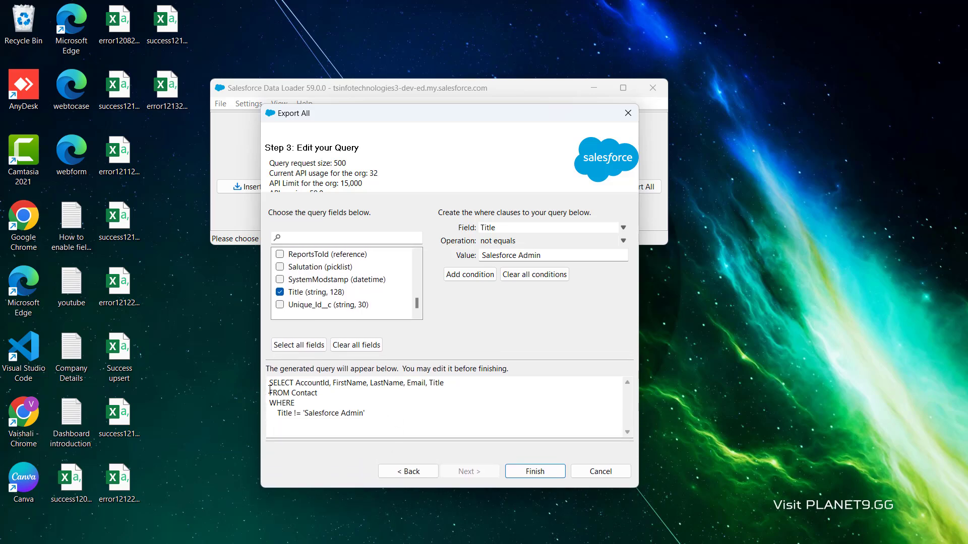
pyautogui.moveTo(270, 384); pyautogui.dragTo(382, 413)
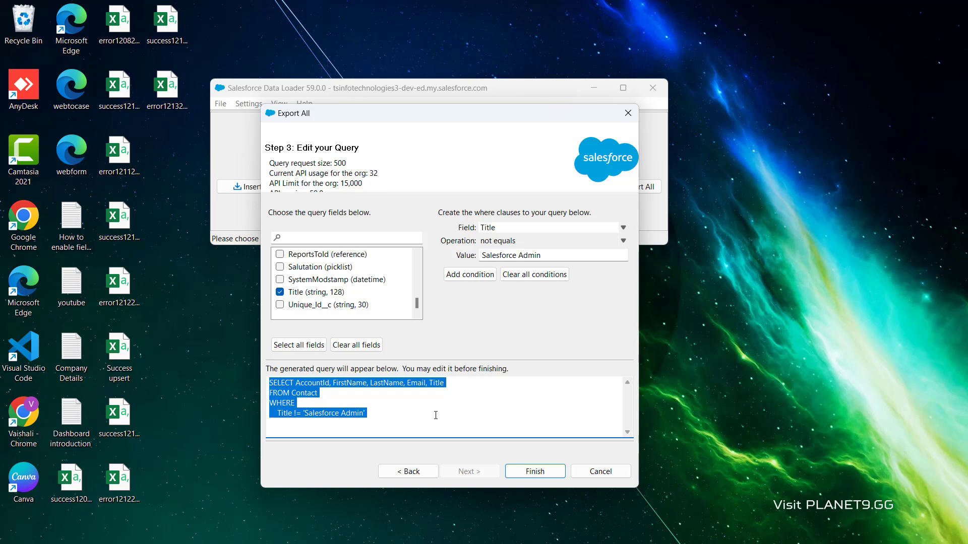
pyautogui.click(535, 474)
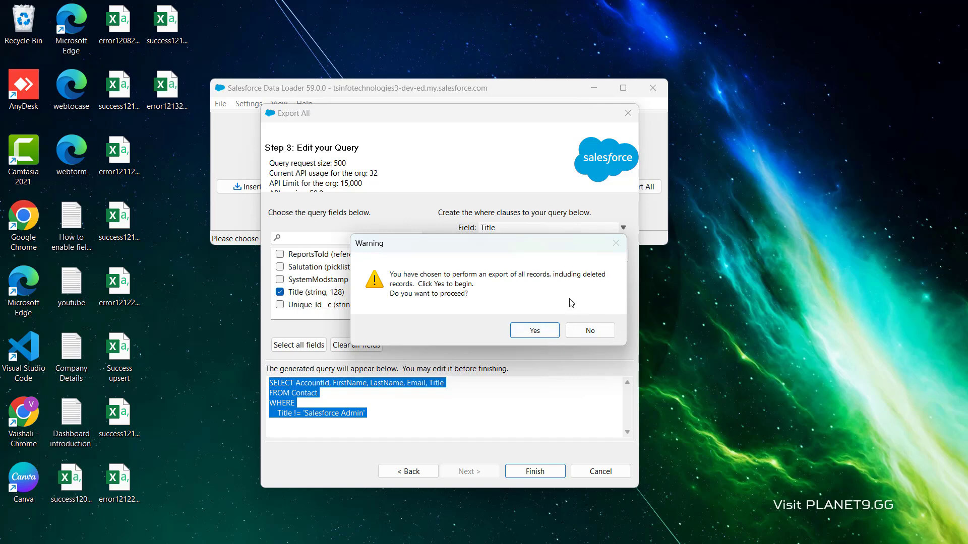
pyautogui.click(524, 337)
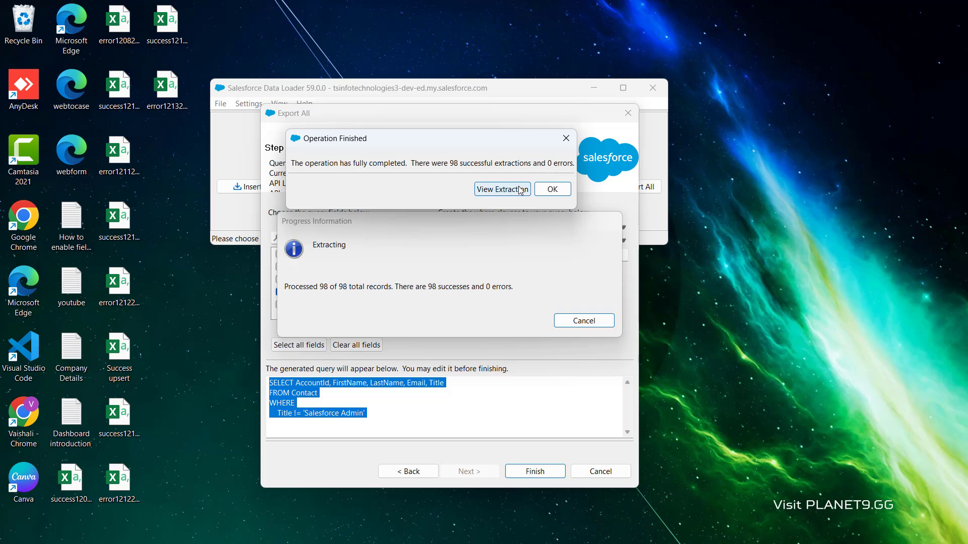
# - View the extracted Contact records in a widened CSV Viewer, and close the viewer and the finished operation
pyautogui.click(500, 189)
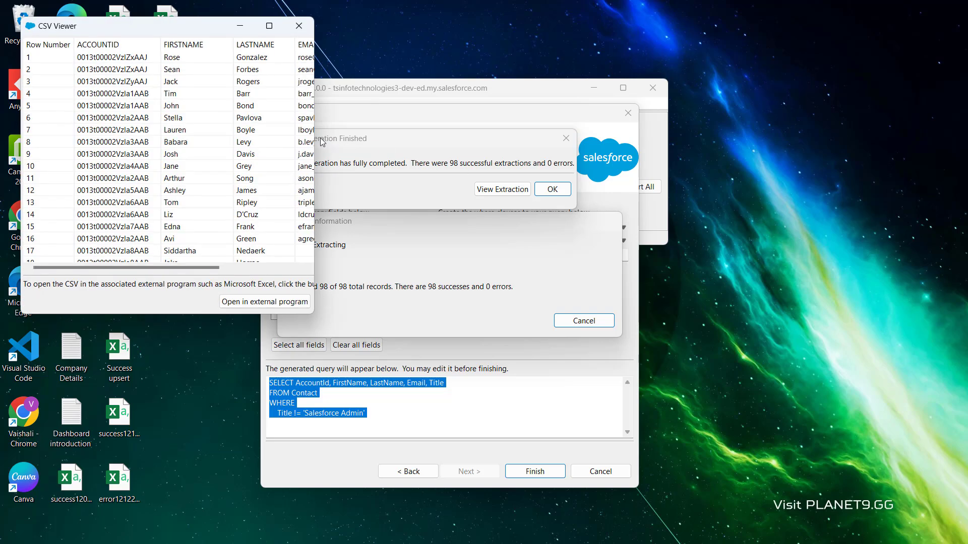
pyautogui.moveTo(316, 141); pyautogui.dragTo(478, 139)
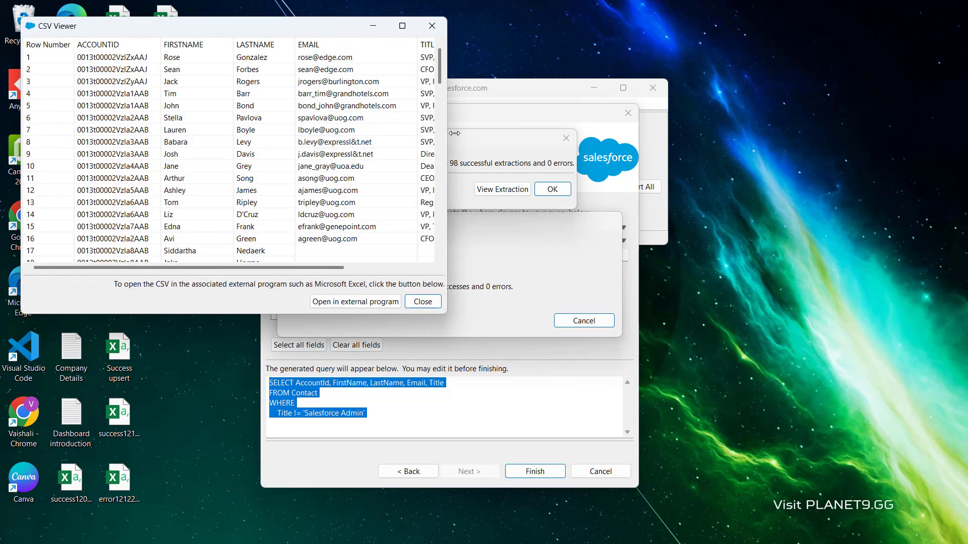
pyautogui.moveTo(472, 68)
pyautogui.mouseDown()
pyautogui.moveTo(472, 244)
pyautogui.moveTo(473, 56)
pyautogui.mouseUp()
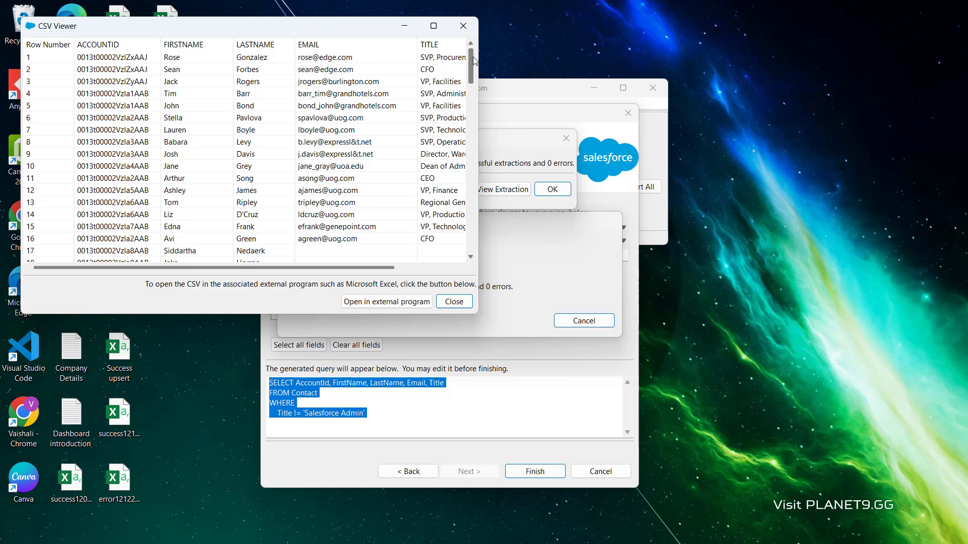
pyautogui.click(462, 31)
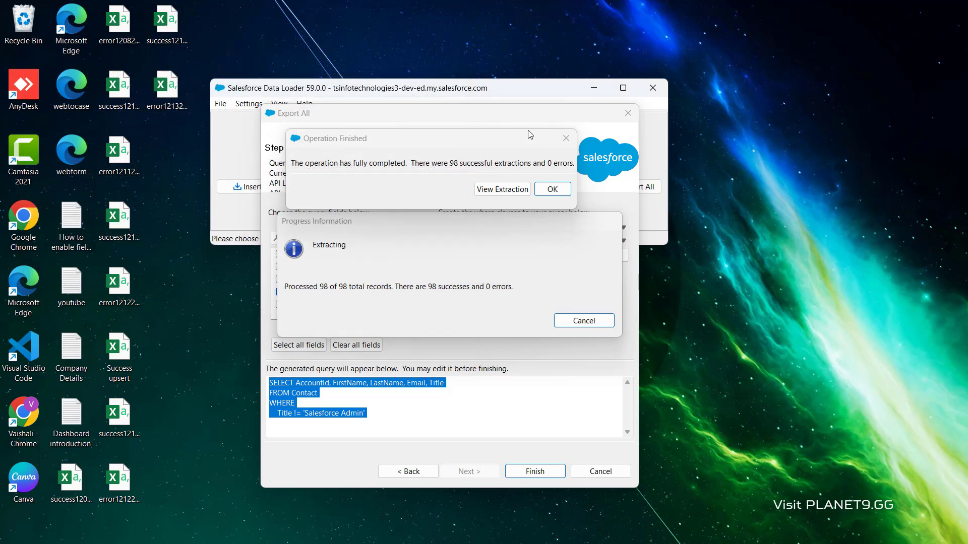
pyautogui.click(553, 194)
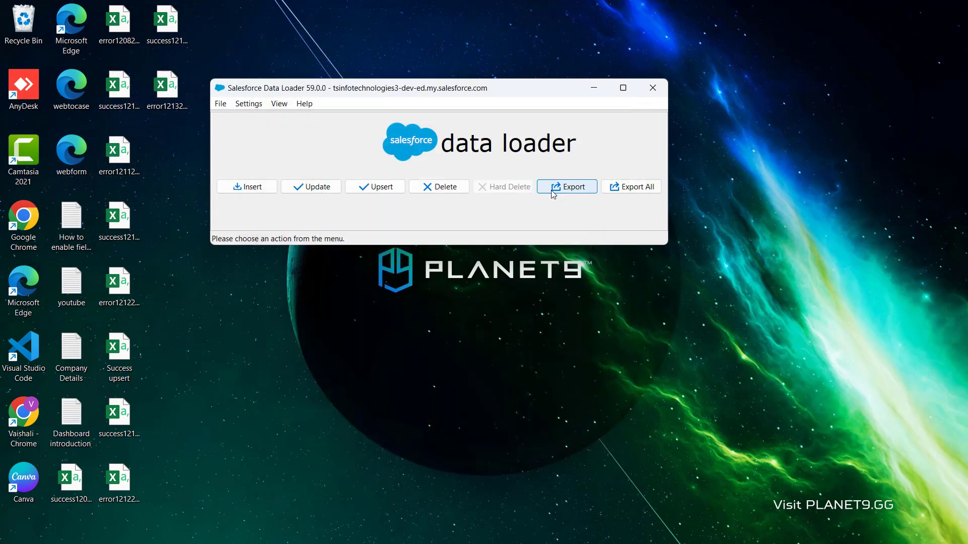